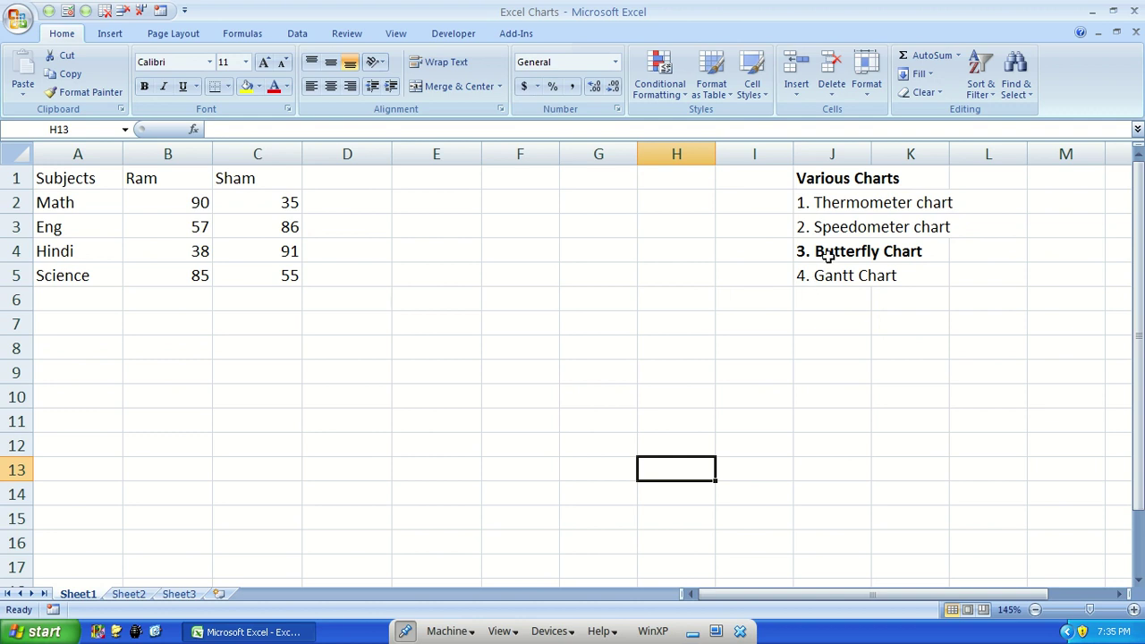
Create a quick chart from the Ram and Sham score table A1:C5, discarding a subject-only attempt
click(634, 349)
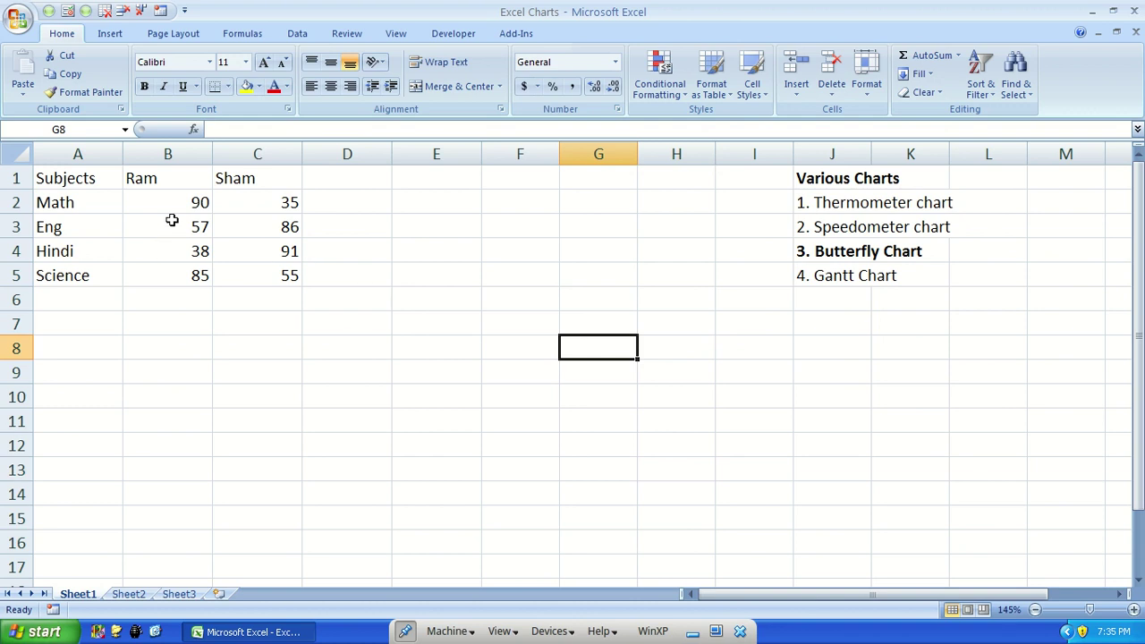
drag(90, 202, 73, 270)
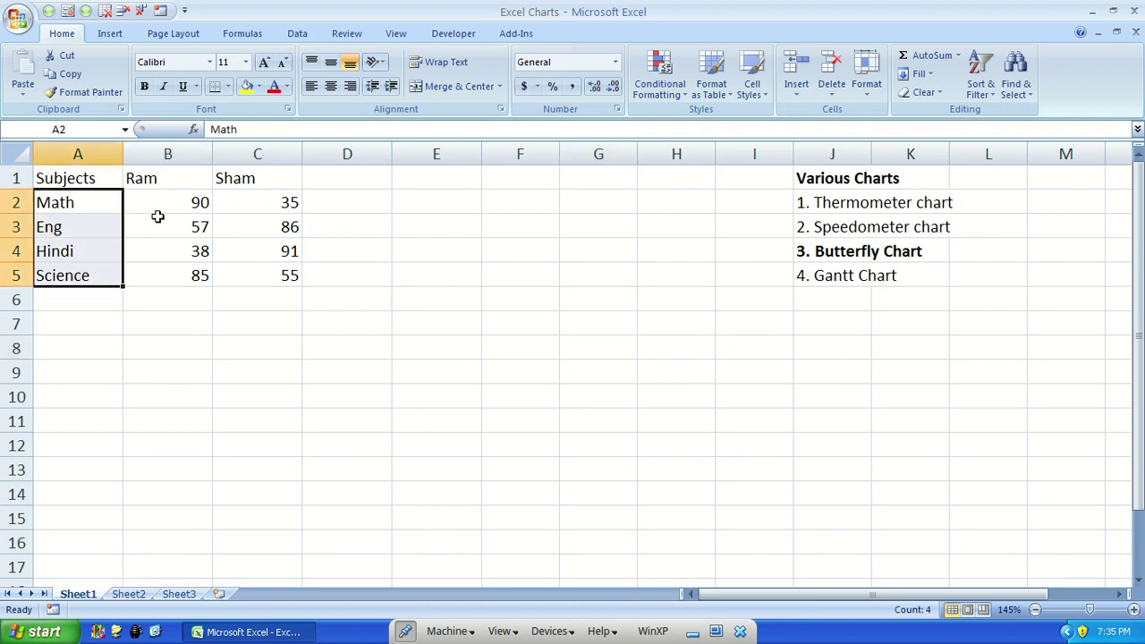
key(alt+F1)
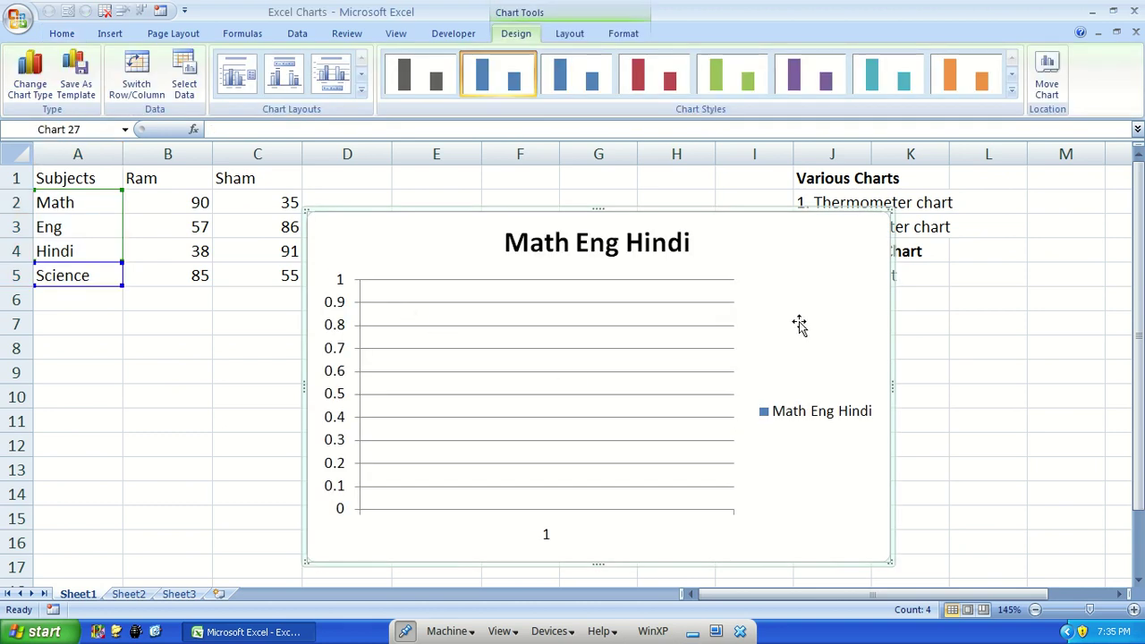
key(Delete)
click(171, 220)
key(ctrl+a)
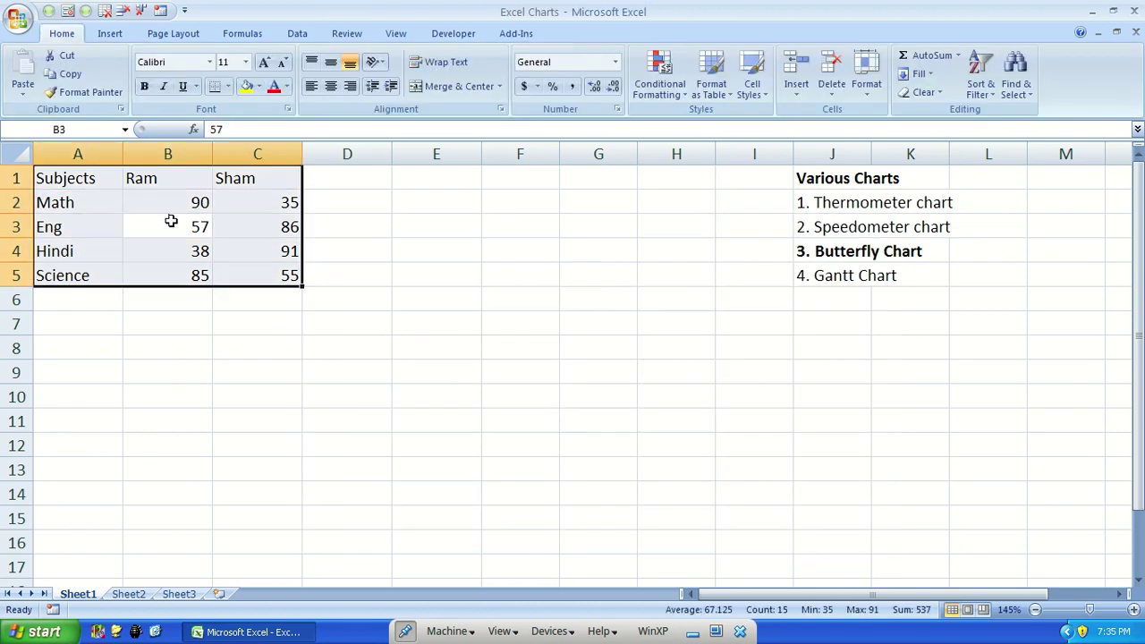
key(alt+F1)
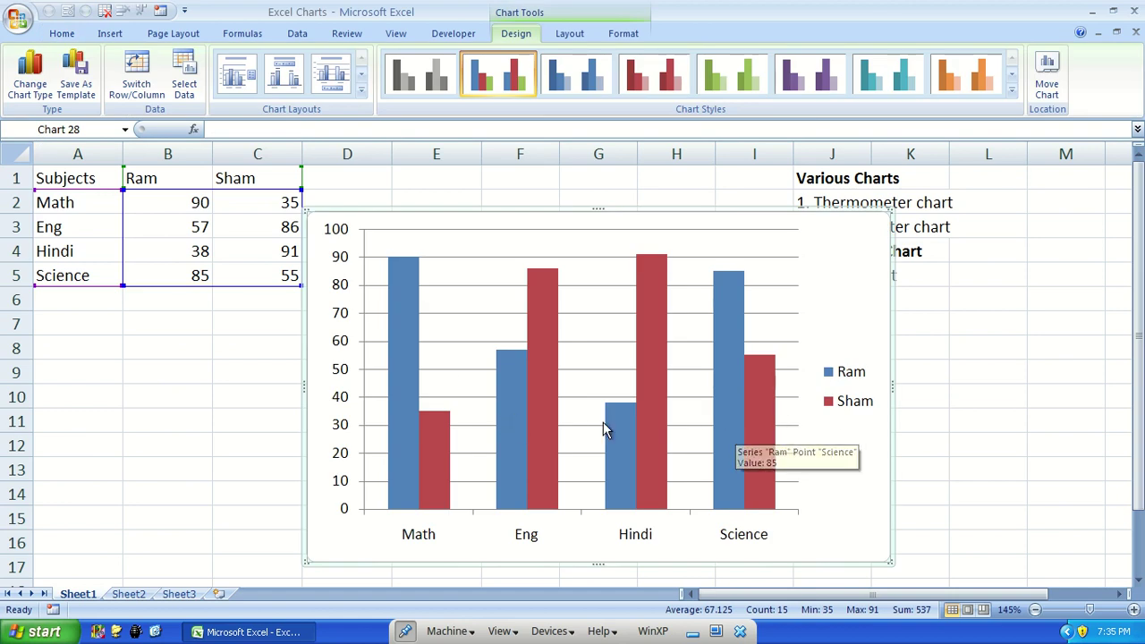
Change the chart type to Clustered Bar so the scores run horizontally
click(110, 33)
click(273, 76)
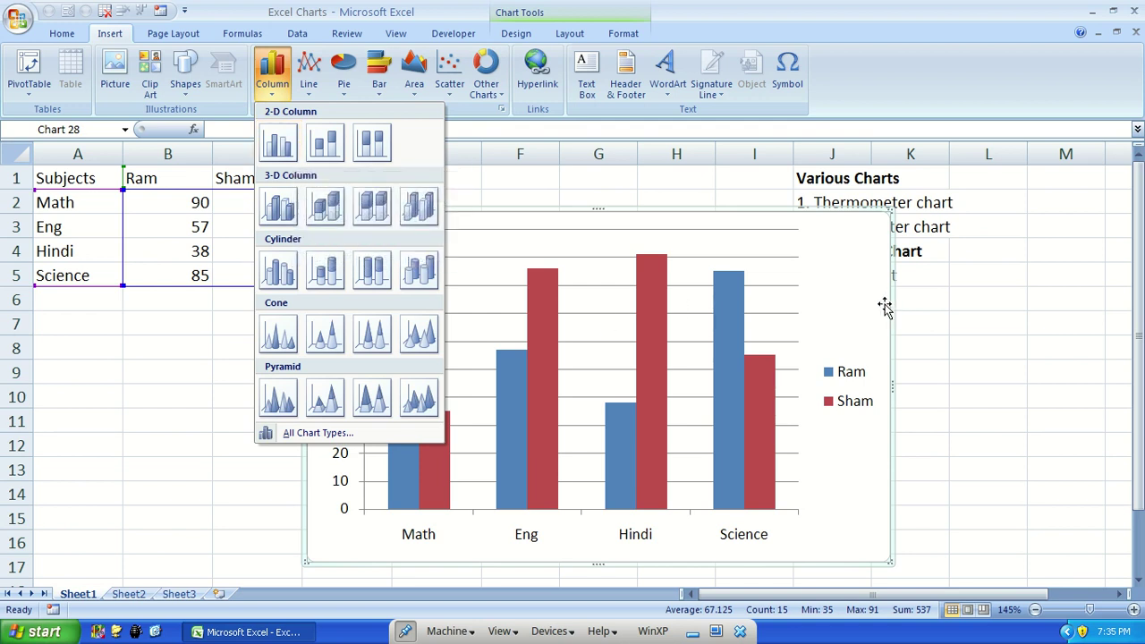
click(380, 85)
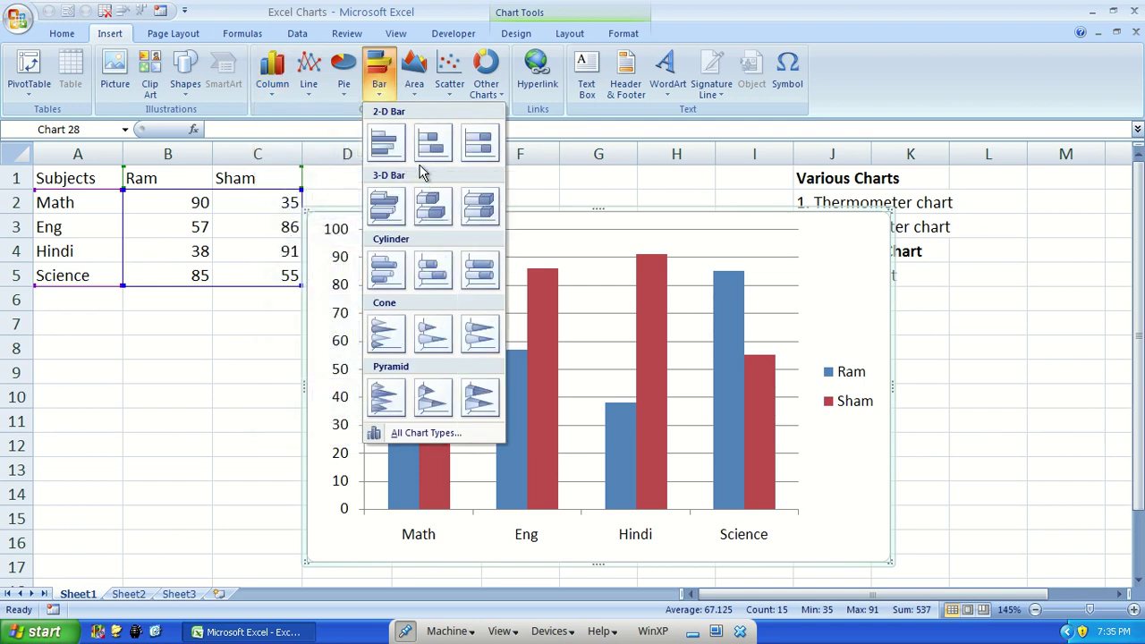
click(386, 143)
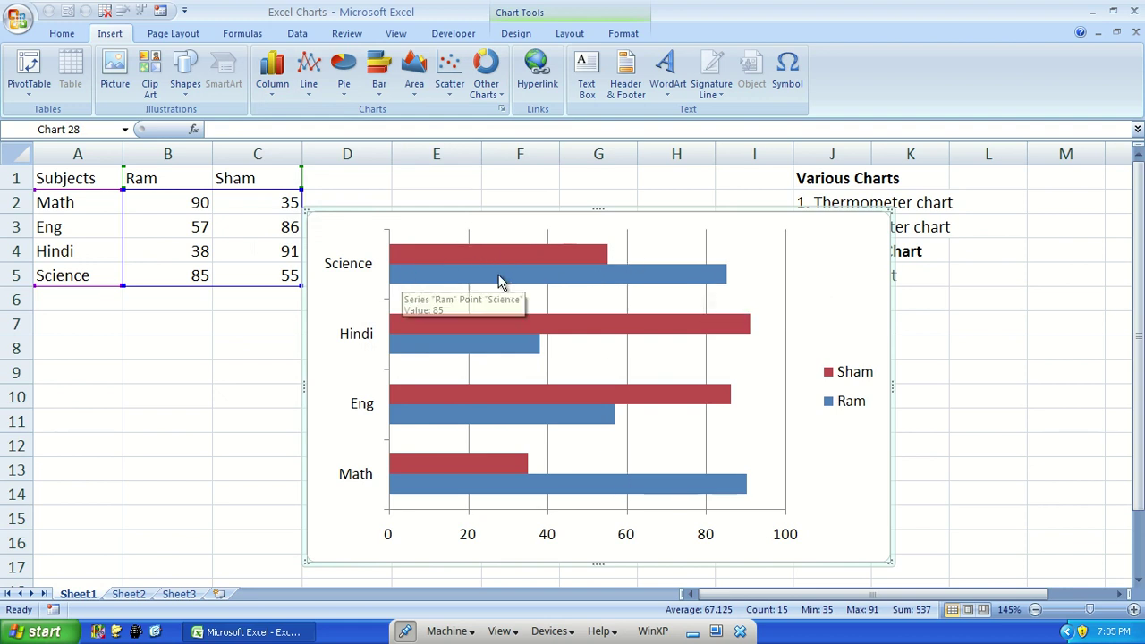
mouse_move(607, 474)
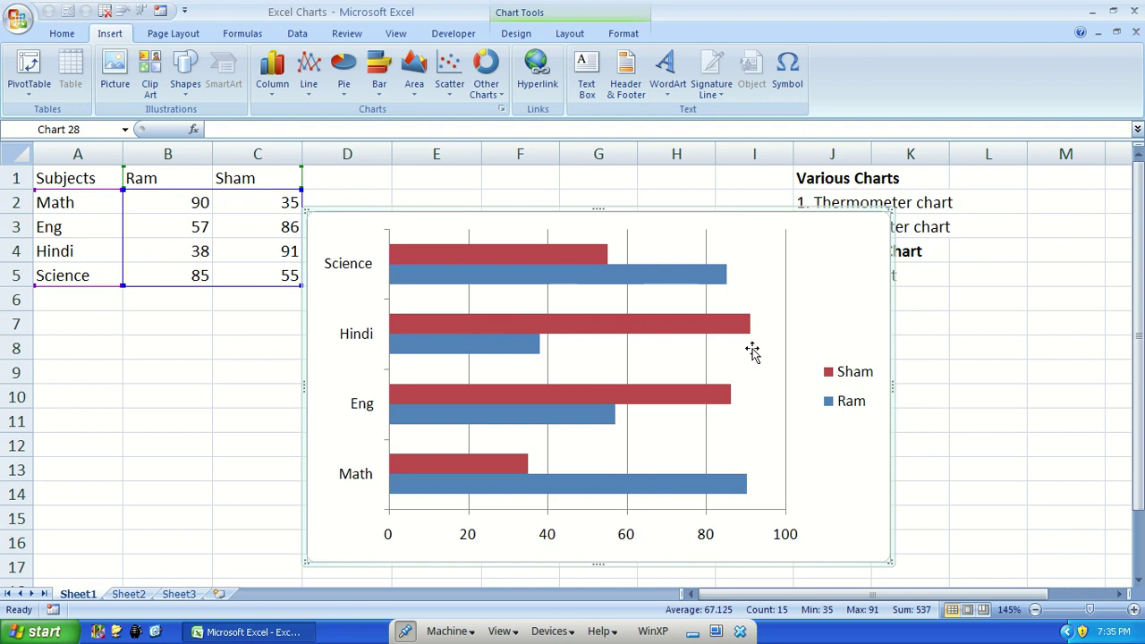
Briefly switch the chart to Stacked Bar, then delete the chart
click(379, 73)
click(438, 148)
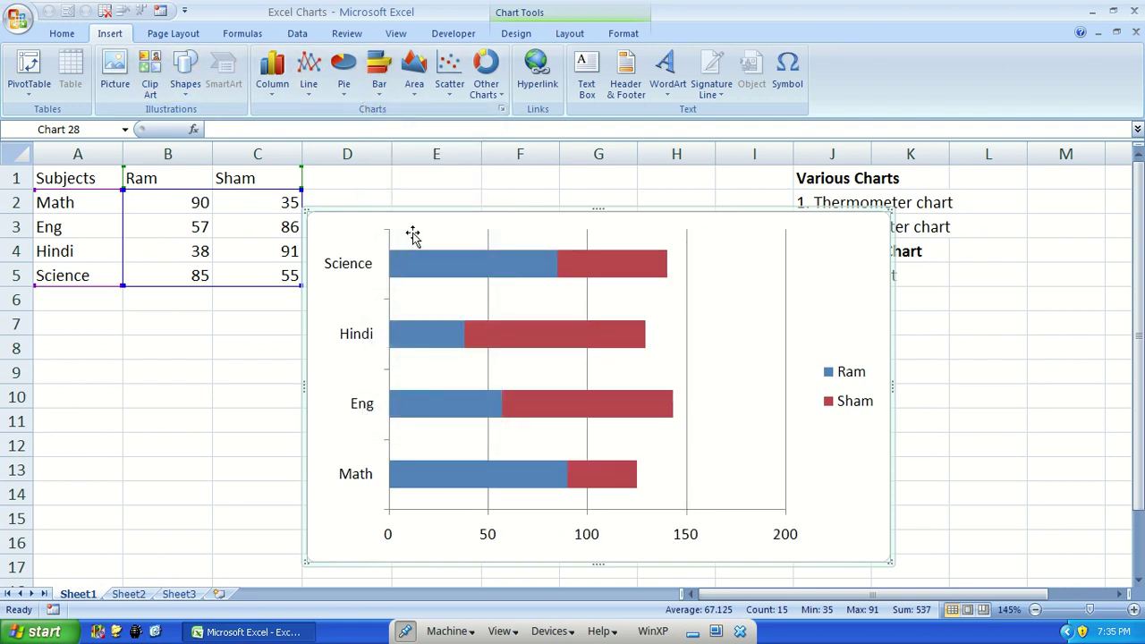
mouse_move(612, 266)
key(Delete)
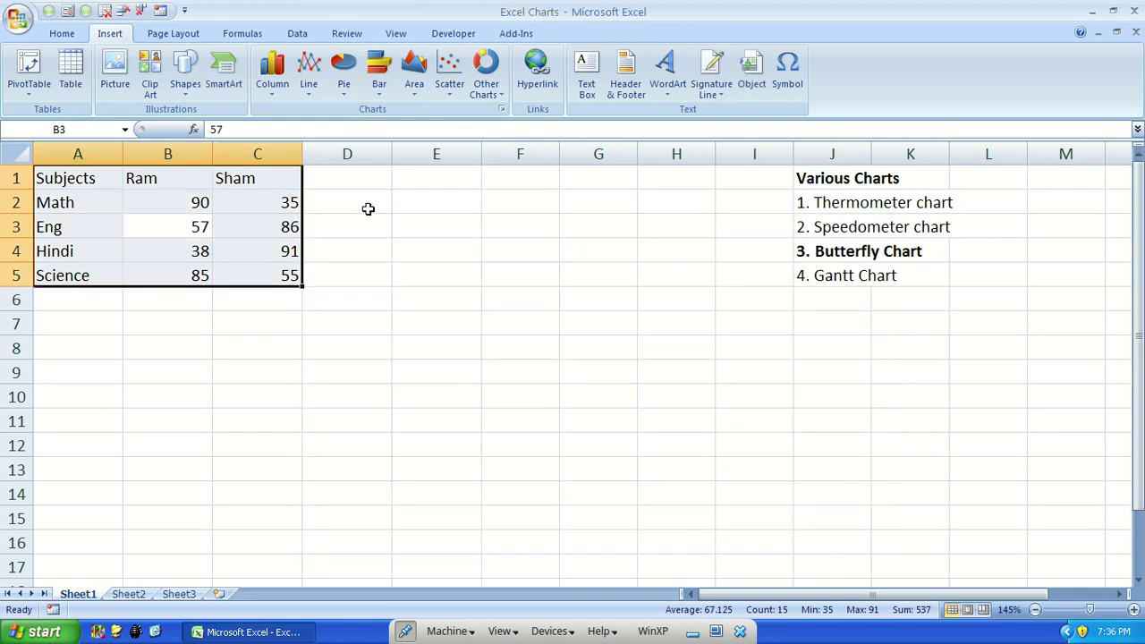
click(347, 179)
key(Return)
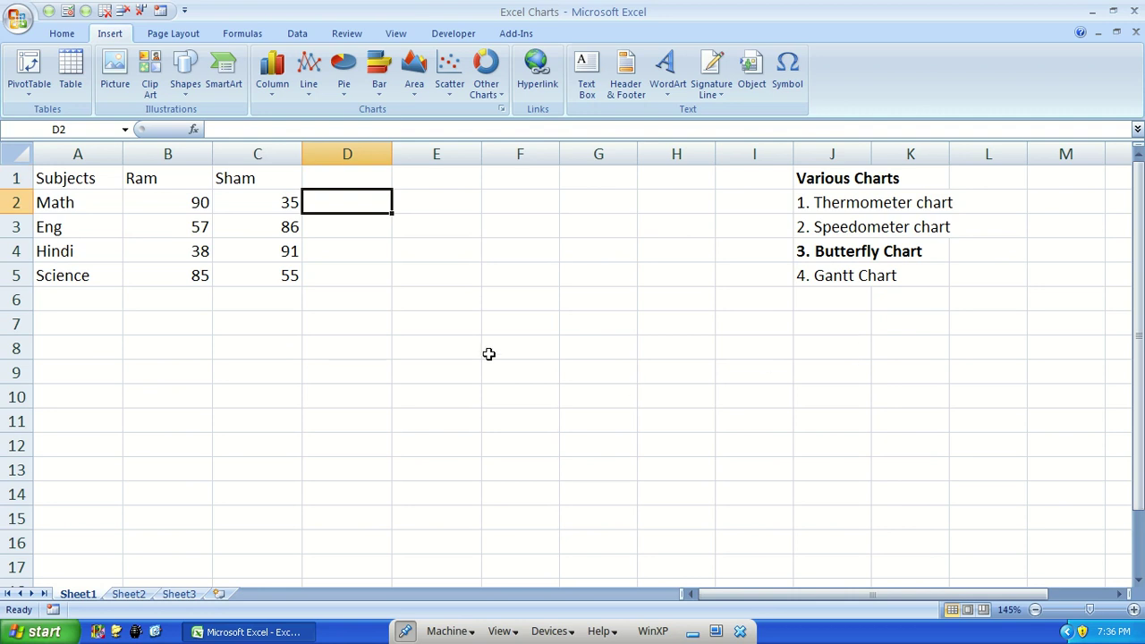
key(ctrl+z)
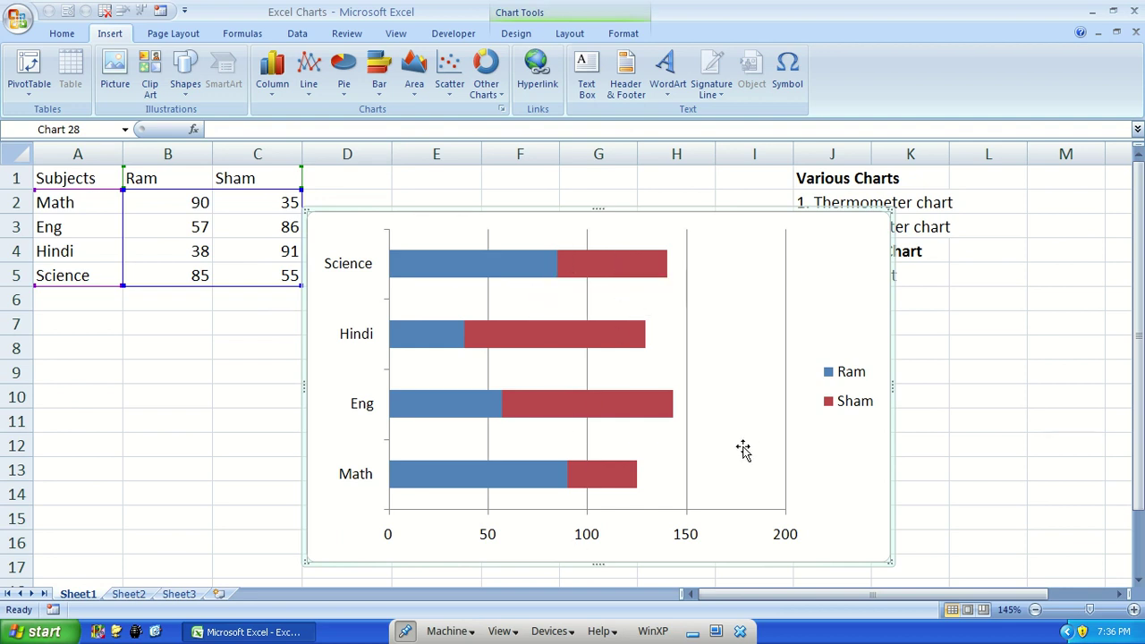
click(463, 267)
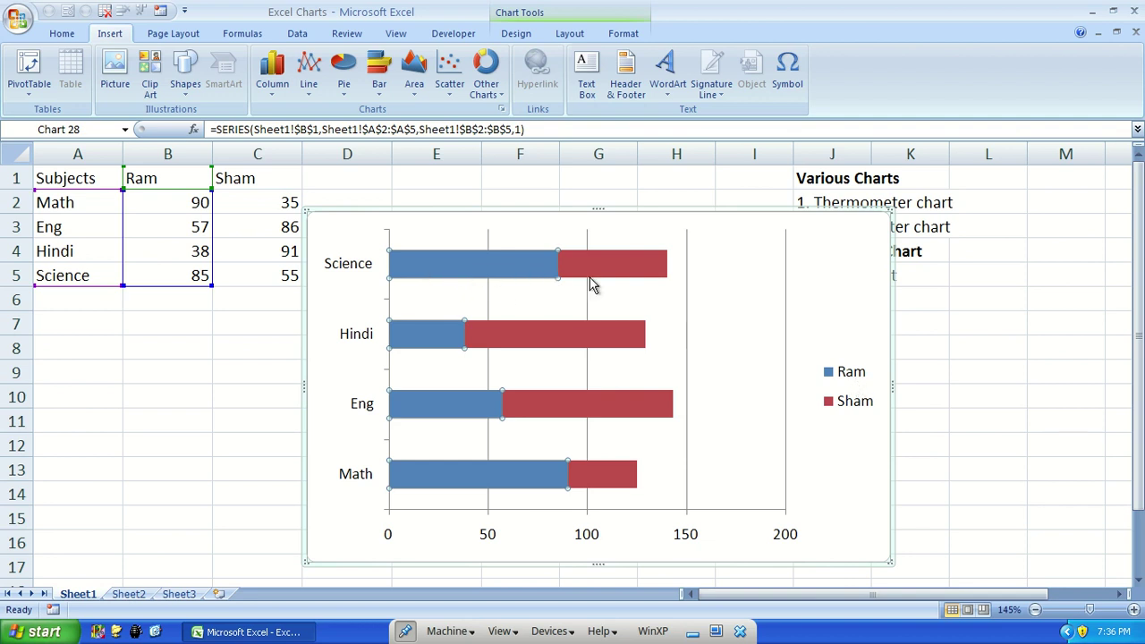
click(857, 304)
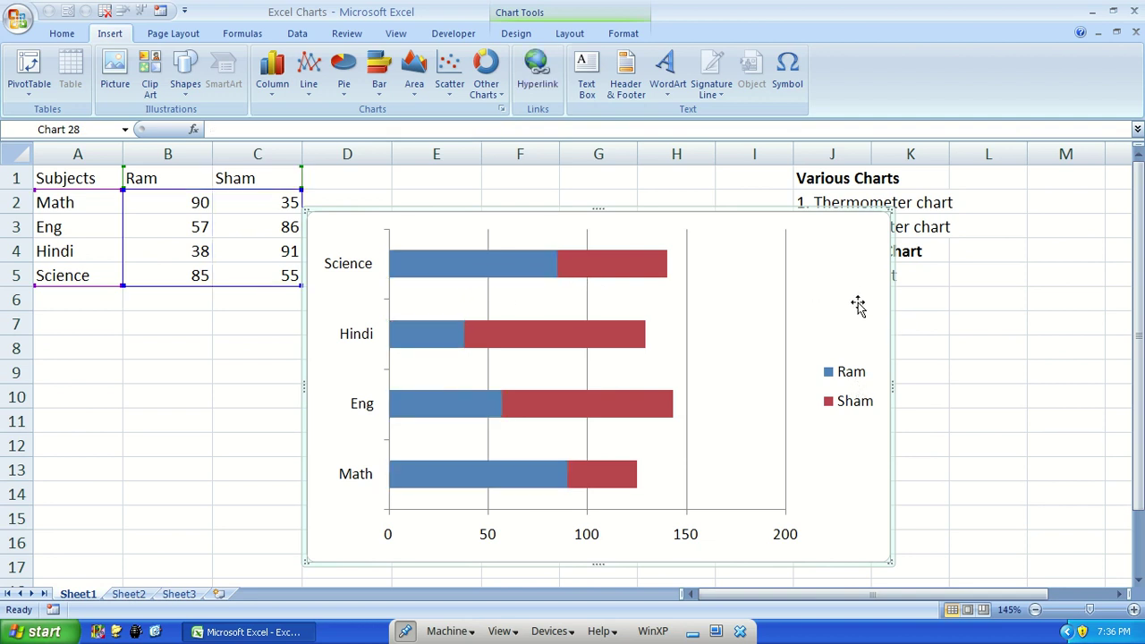
key(Delete)
key(Up)
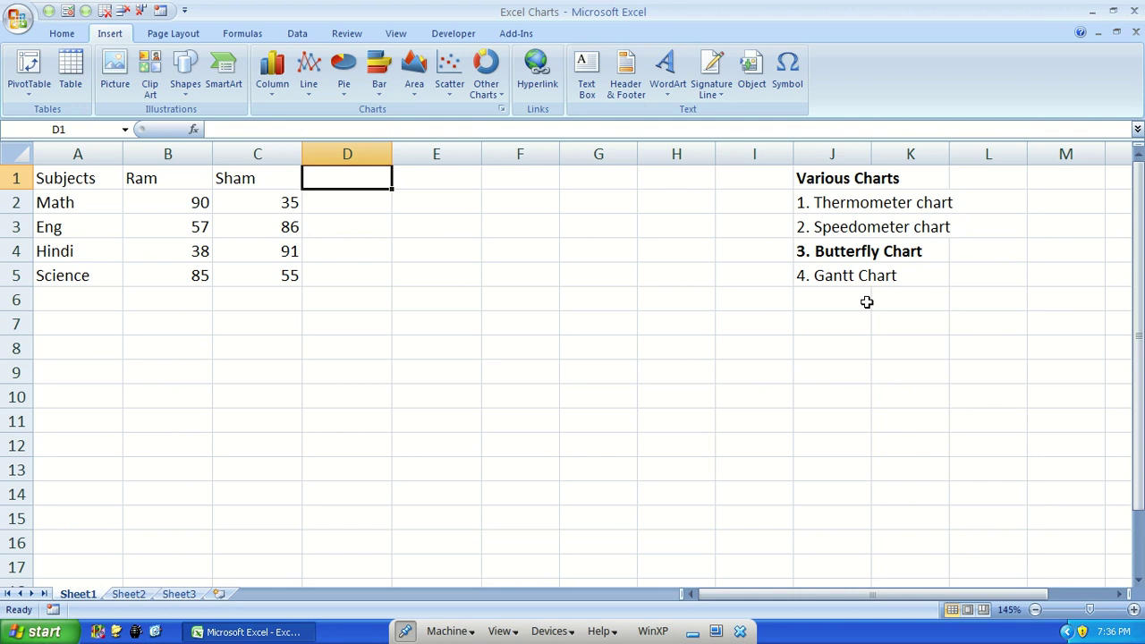
Add an R gap column in D with a 100-minus-Ram's-score formula filled to D5
text(R gap)
key(Return)
text(=100-)
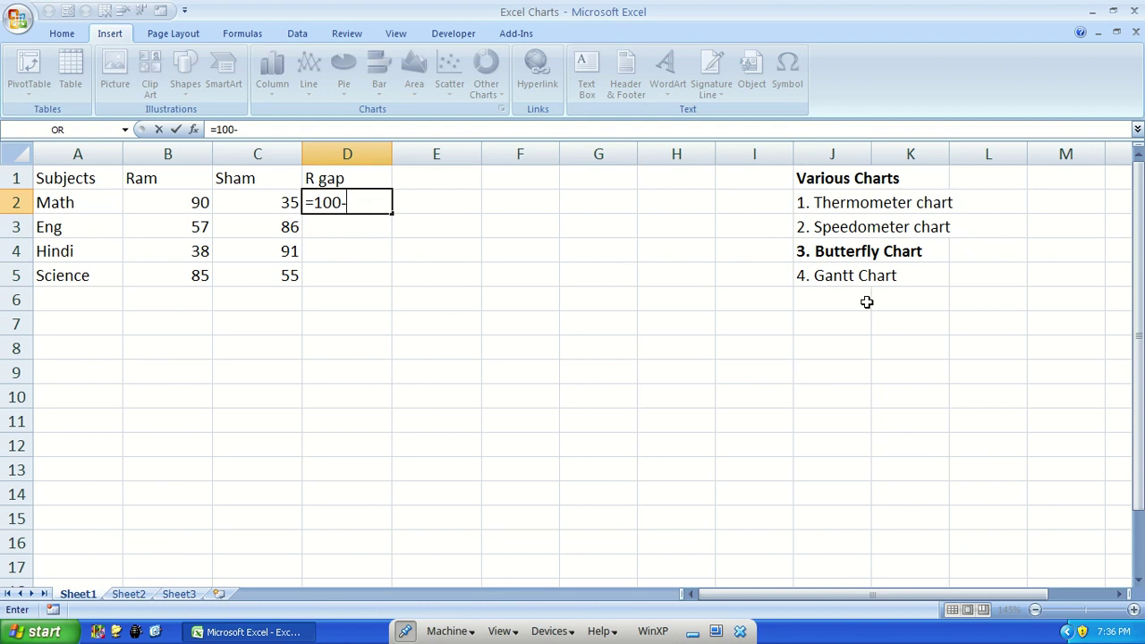
key(Left)
key(Left)
key(ctrl+Return)
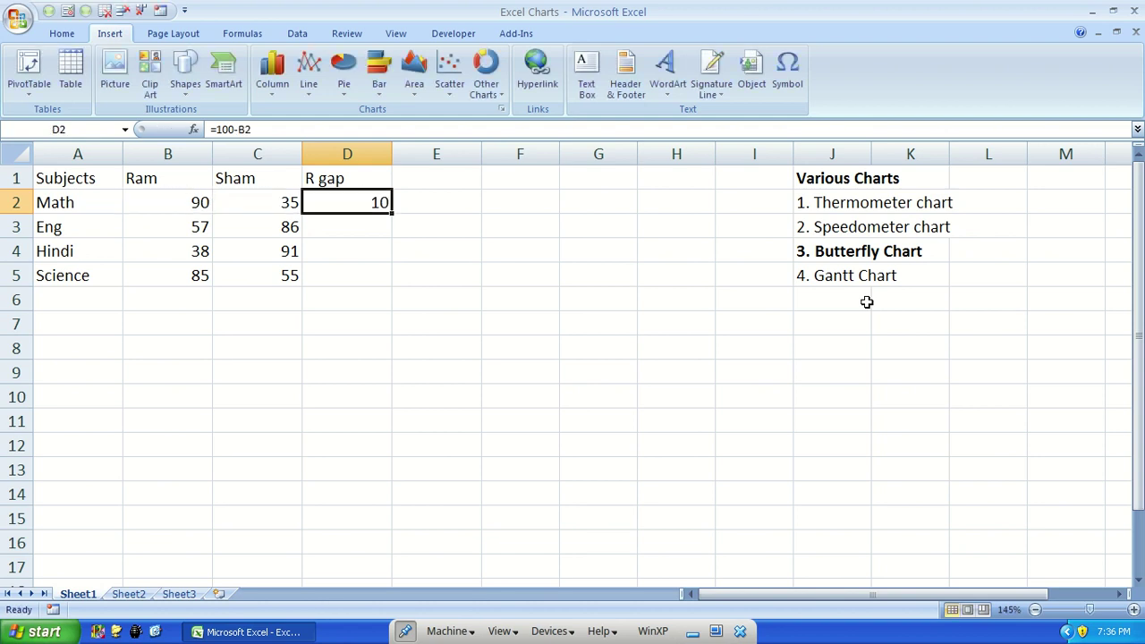
key(ctrl+c)
key(shift+Down)
key(shift+Down)
key(shift+Down)
key(Return)
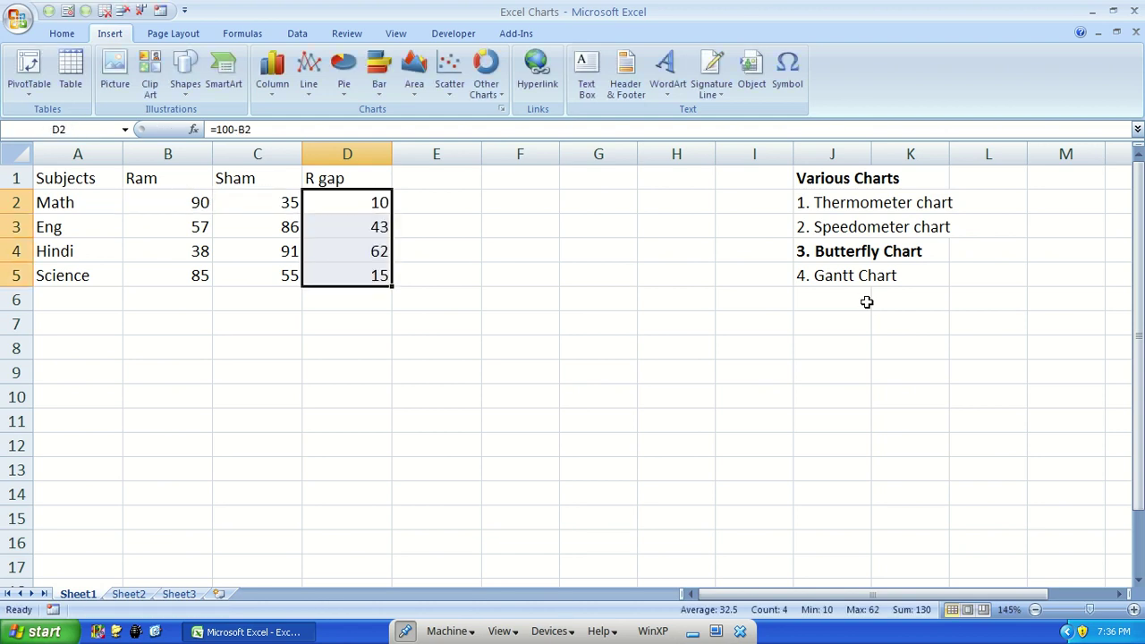
key(Left)
key(Left)
key(Right)
key(Right)
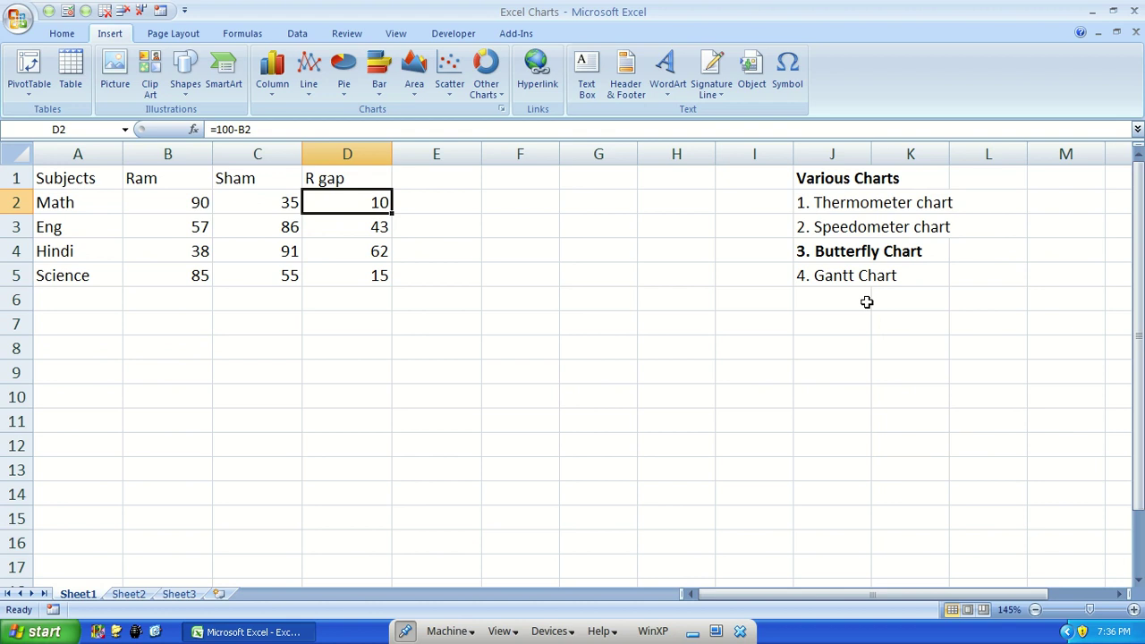
Add an S gap header in E1 and copy the gap formulas into E2:E5
key(Right)
key(Up)
text(S gap)
key(Return)
key(Left)
key(shift+Down)
key(shift+Down)
key(shift+Down)
key(ctrl+c)
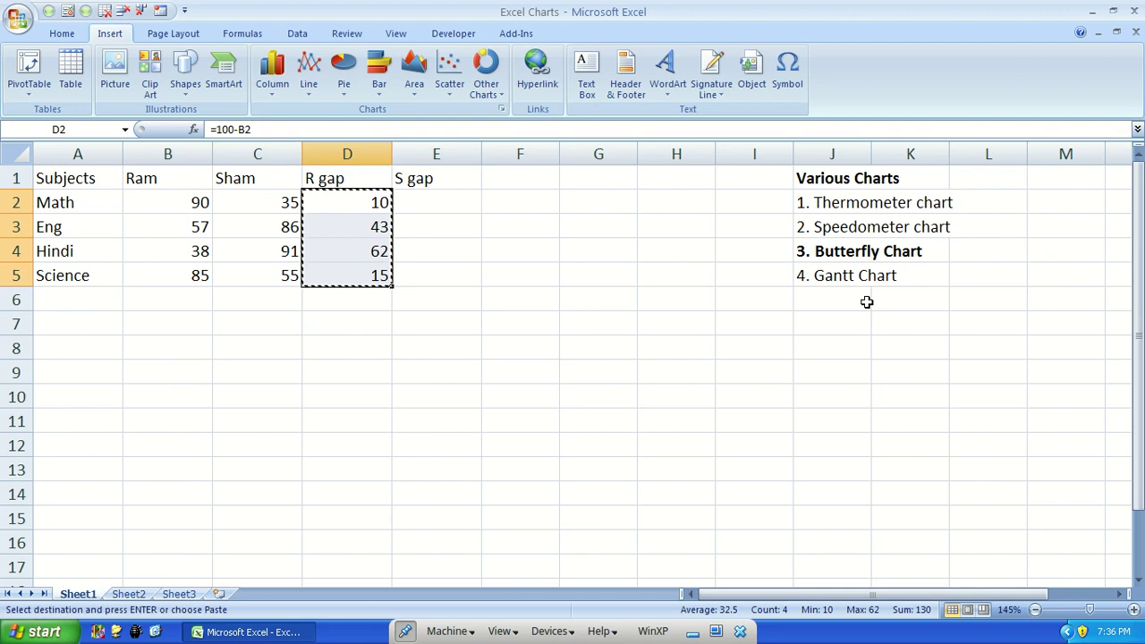
key(Right)
key(Return)
key(Right)
key(Left)
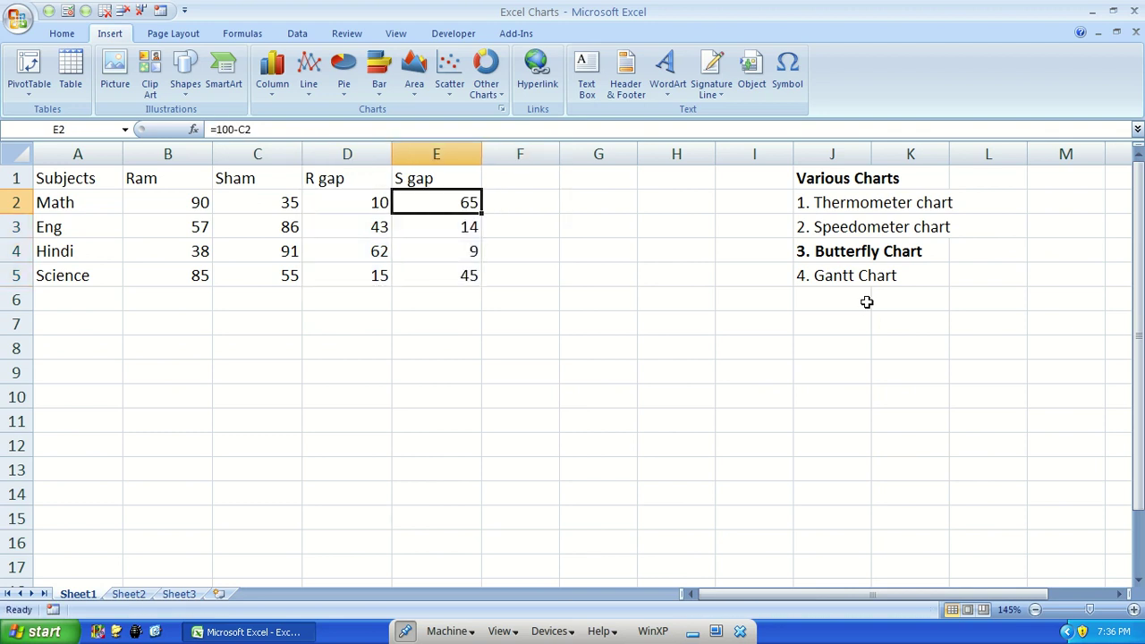
key(F2)
key(Tab)
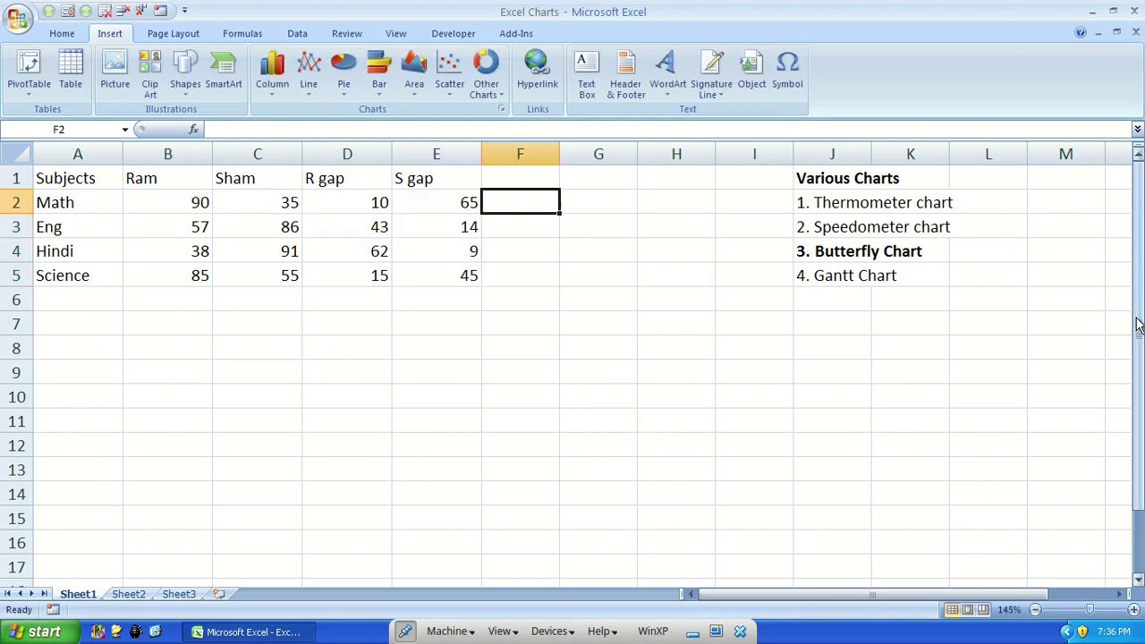
Head column F 'Gap', fill 50 down to F5, and select the table A1:F5
key(Up)
text(Ga)
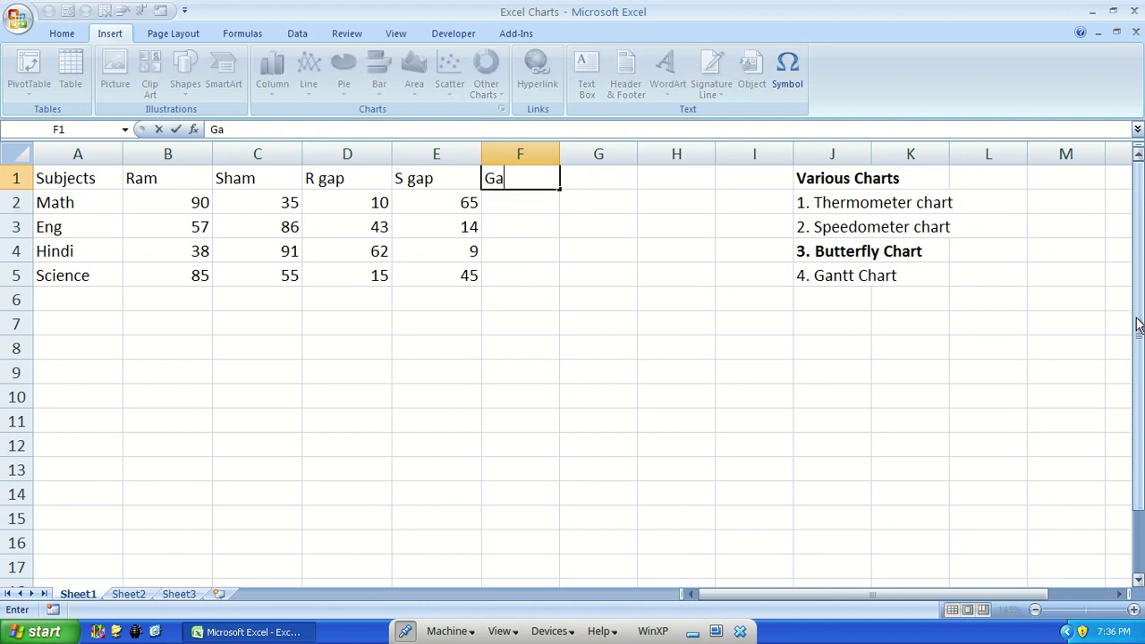
key(Return)
text(50)
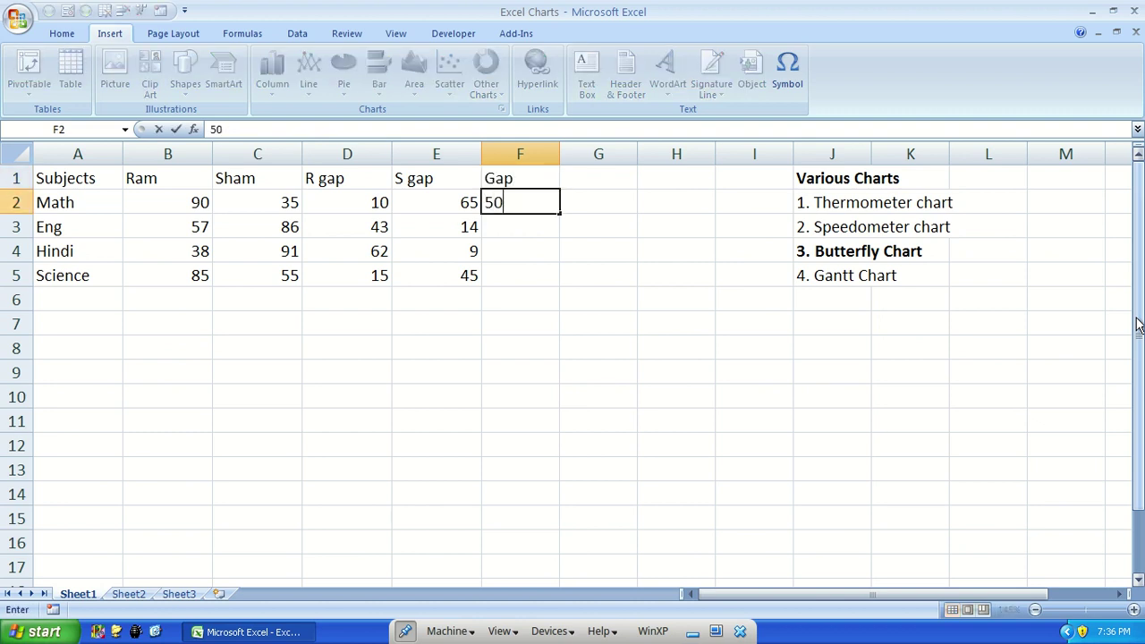
key(shift+Down)
key(shift+Down)
key(shift+Down)
key(ctrl+d)
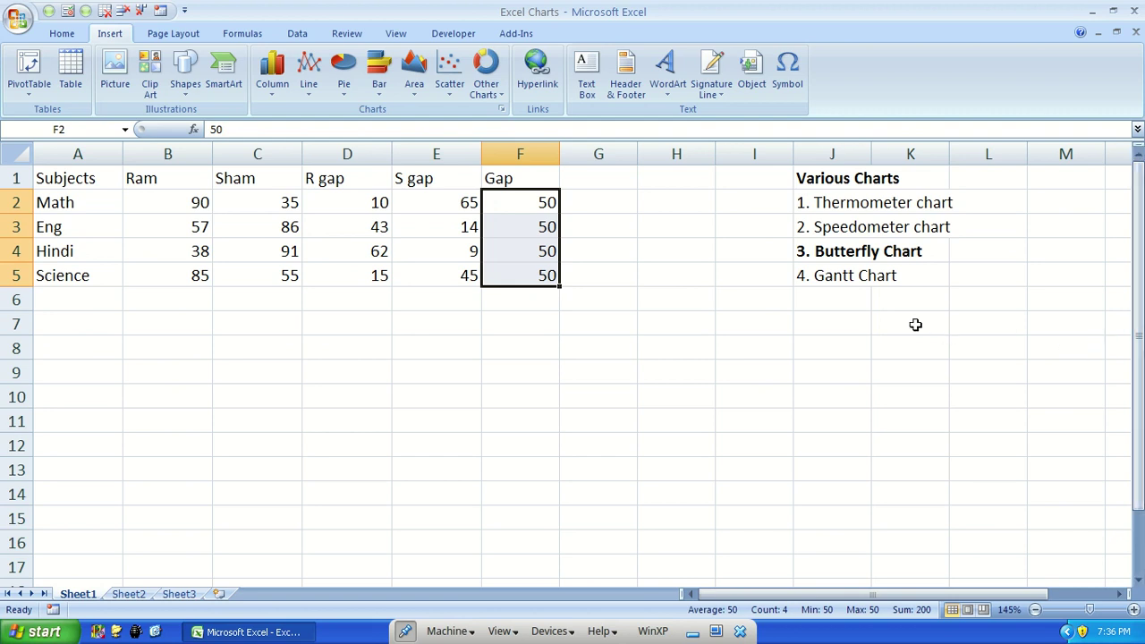
key(ctrl+a)
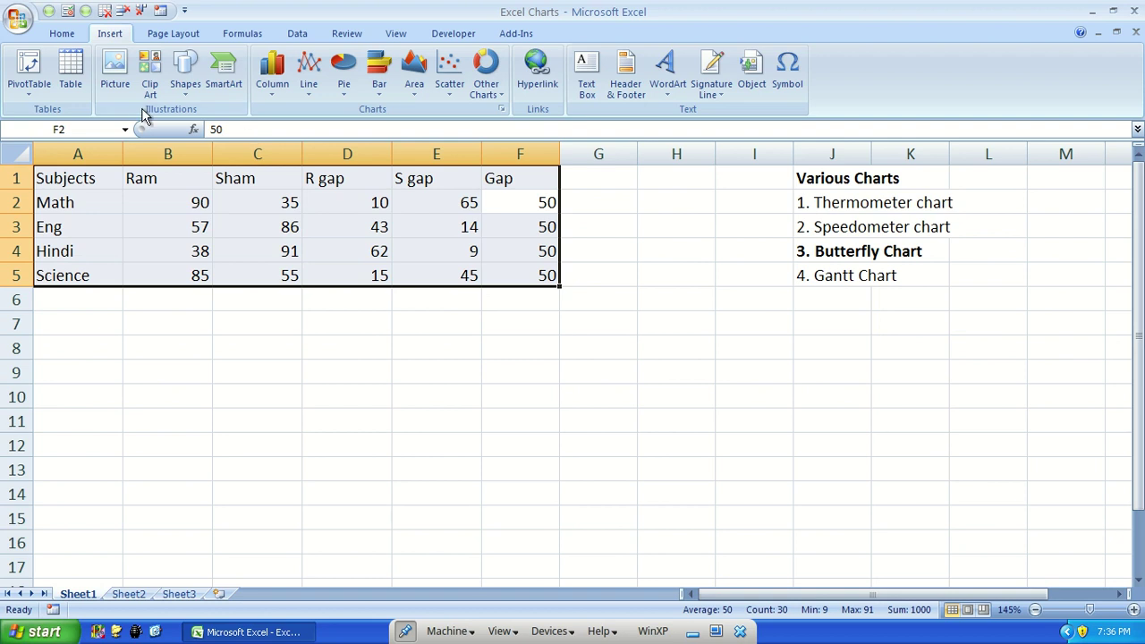
Insert a stacked bar chart with subjects as categories and move it right of the table
click(376, 84)
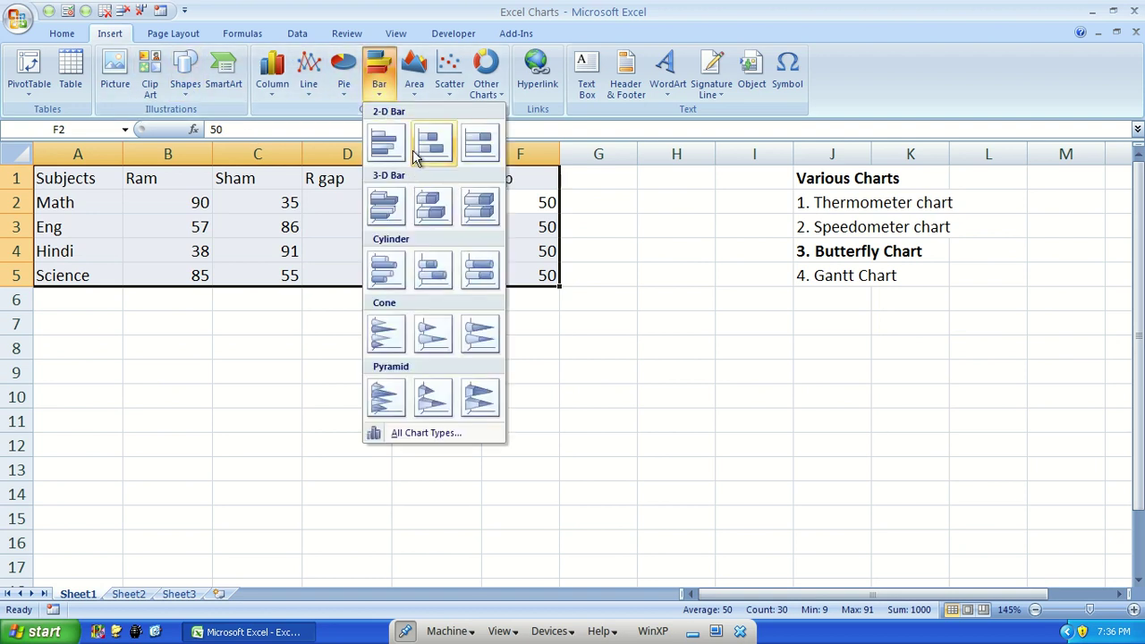
click(433, 143)
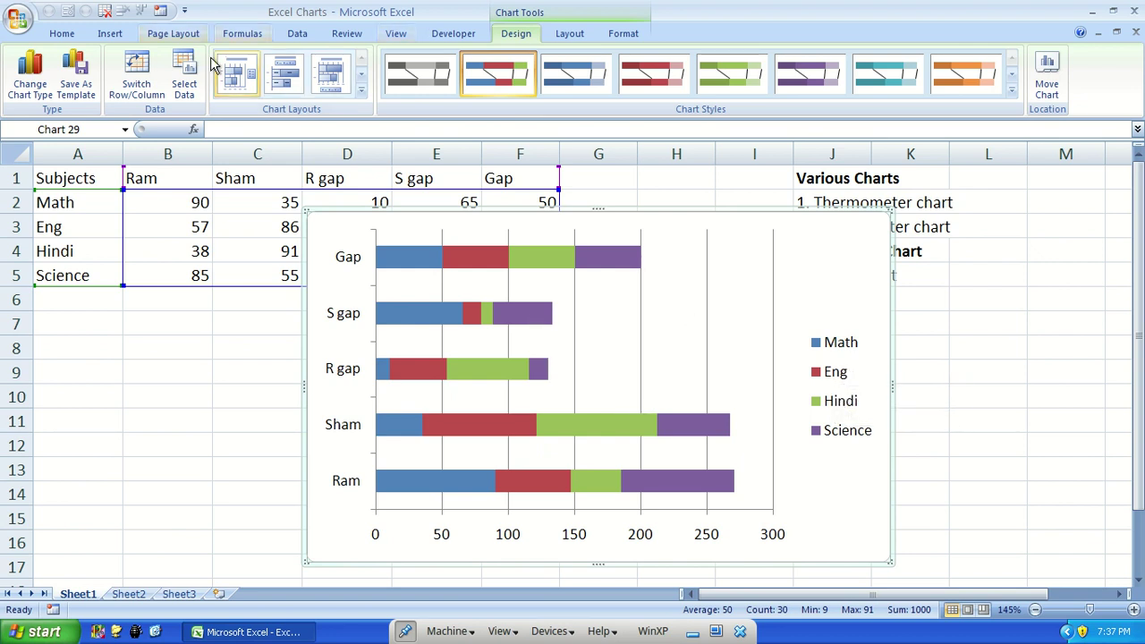
click(138, 75)
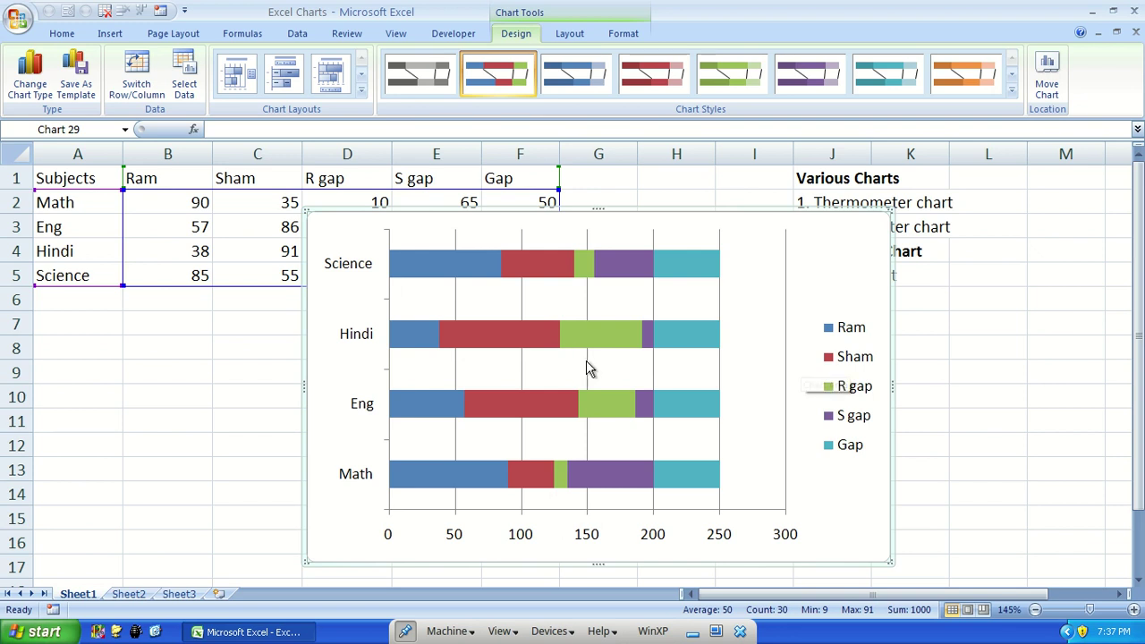
drag(827, 259, 1037, 238)
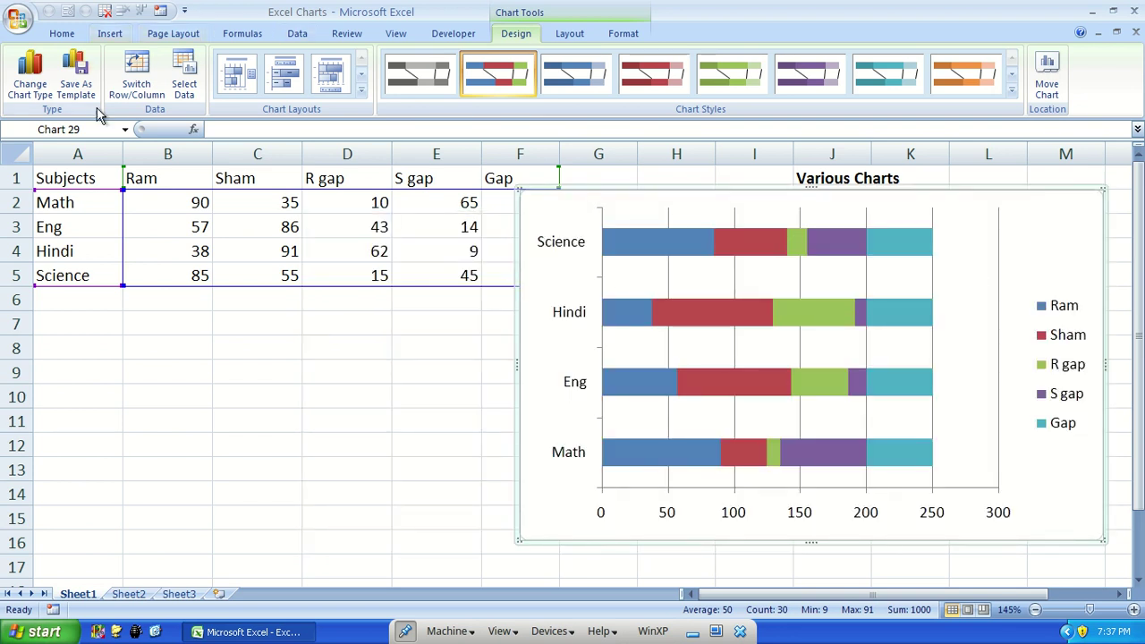
Reorder the chart series to R gap, Ram, Gap, Sham, S gap in Select Data
click(184, 84)
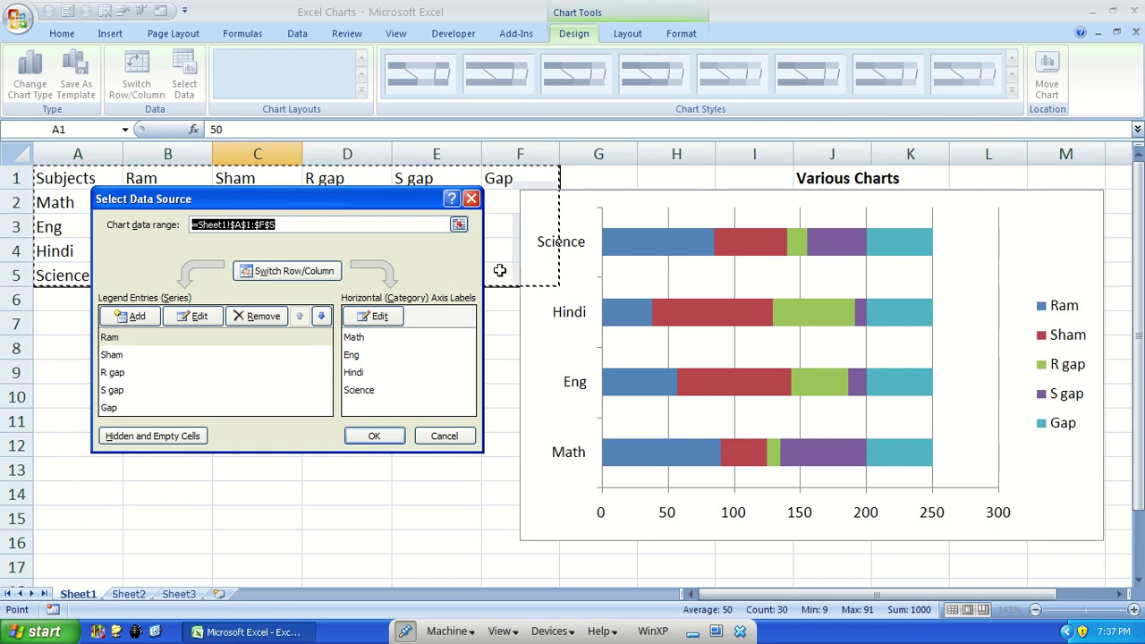
click(112, 372)
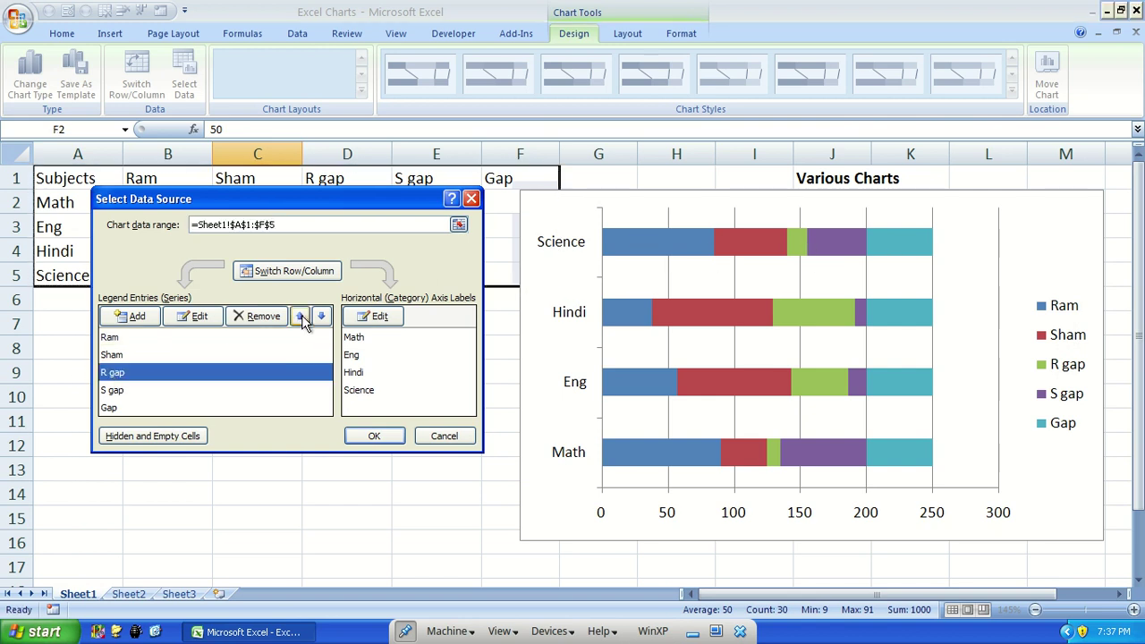
click(300, 317)
click(300, 317)
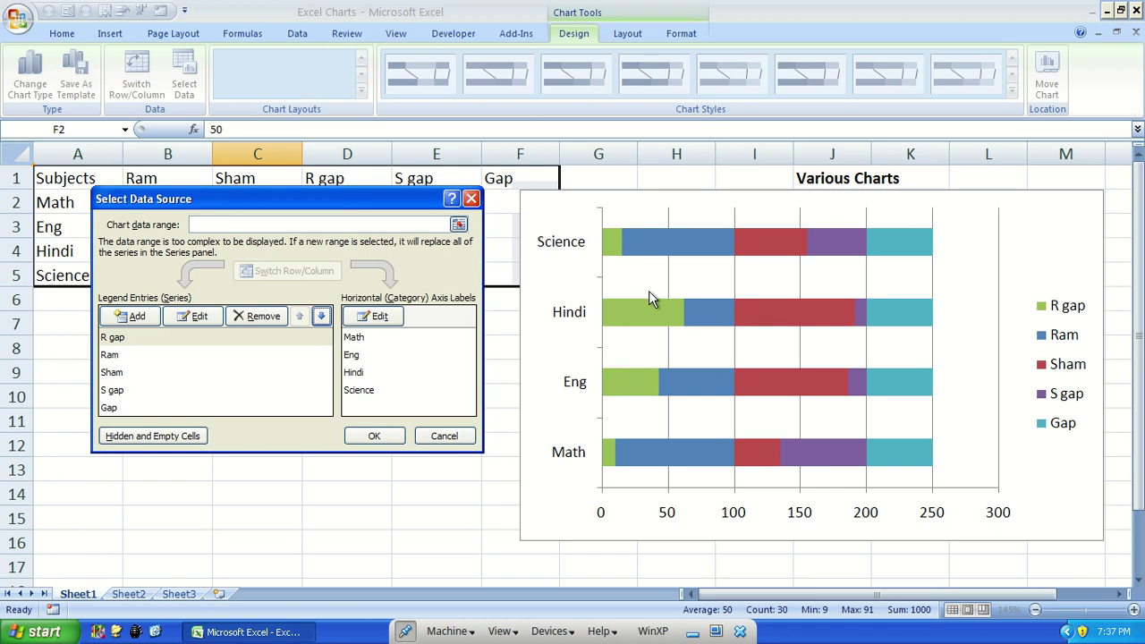
click(114, 410)
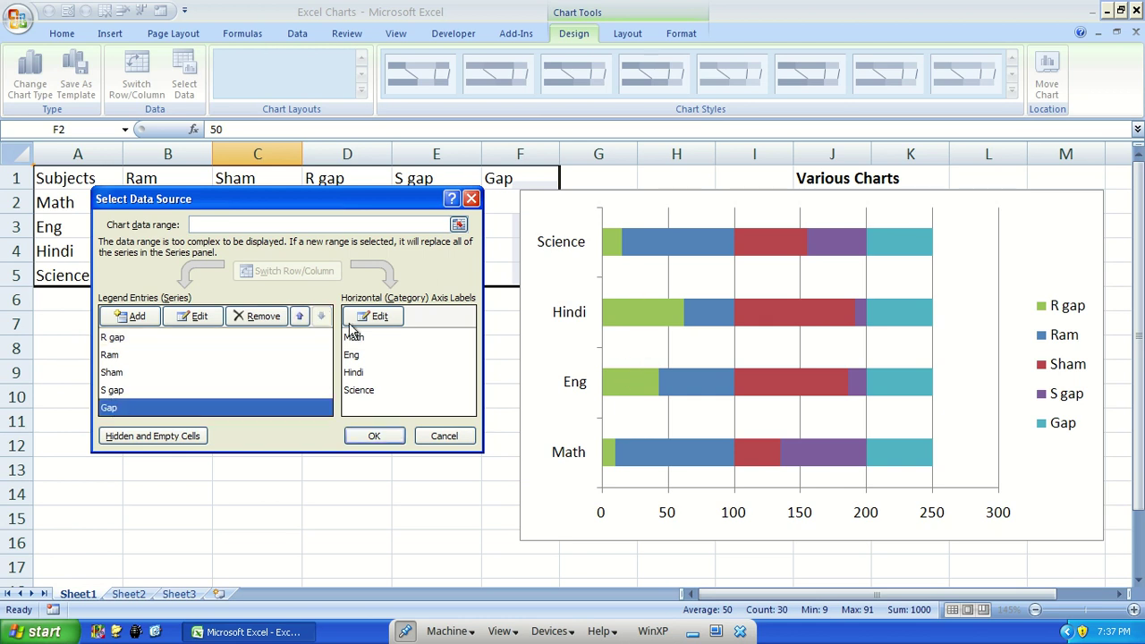
click(300, 318)
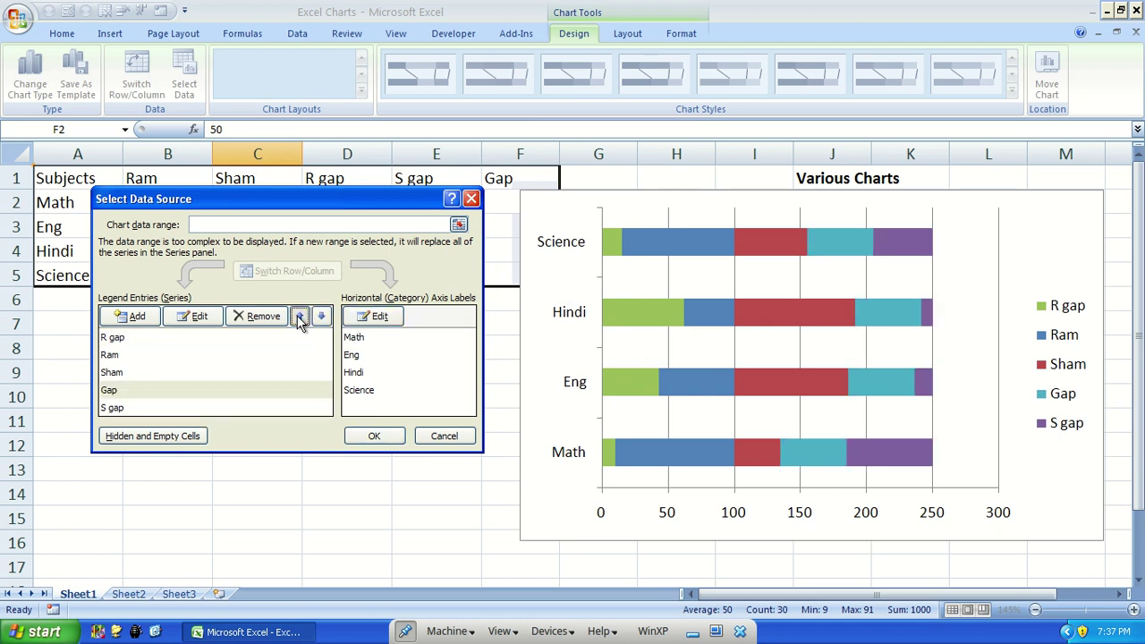
click(300, 318)
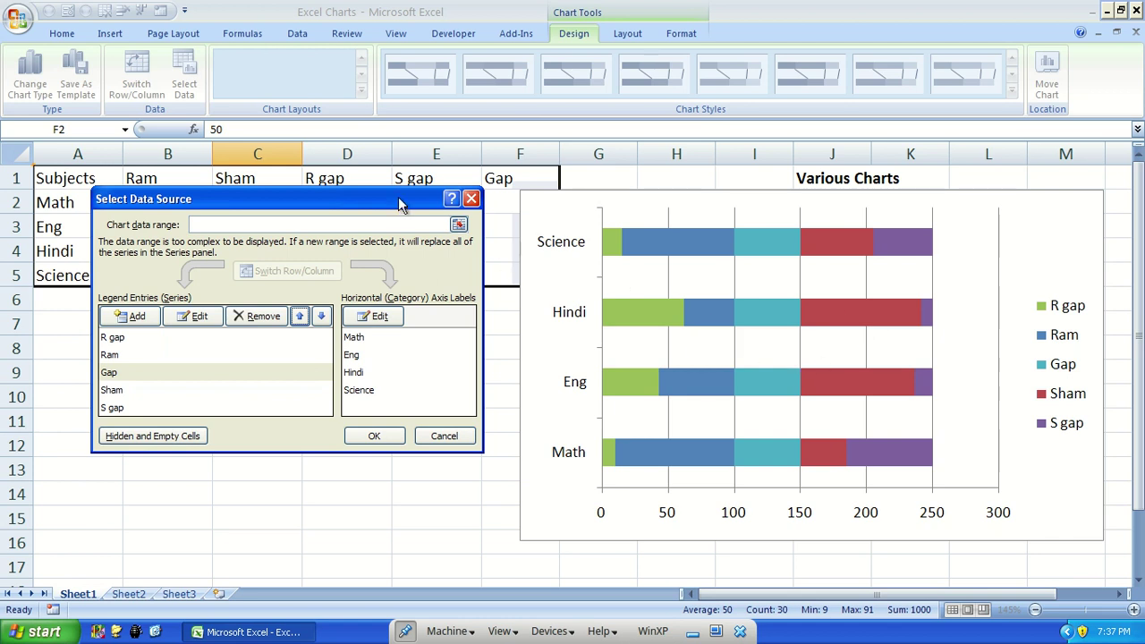
click(373, 436)
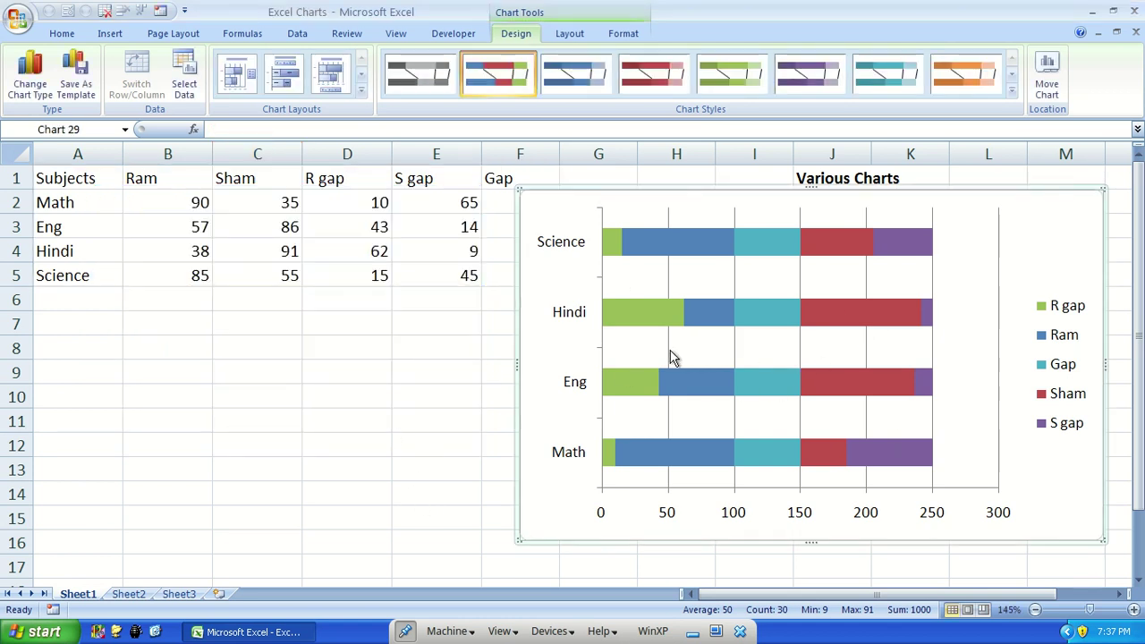
Set the R gap, S gap and Gap bars to No Fill, leaving blue Ram and red Sham visible
click(624, 312)
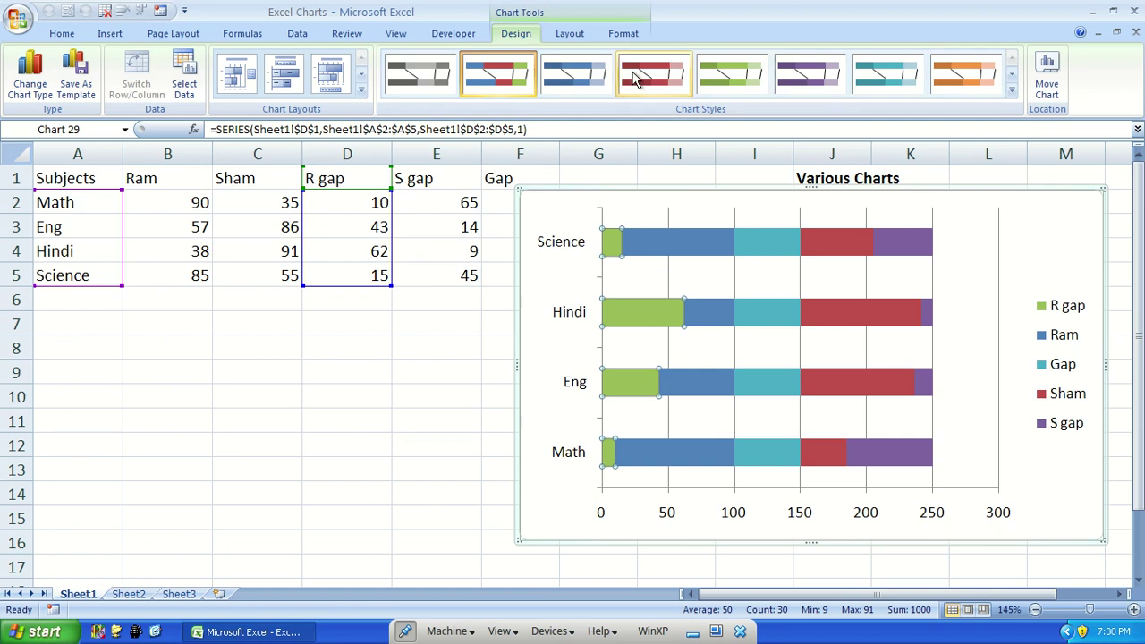
click(623, 33)
click(522, 54)
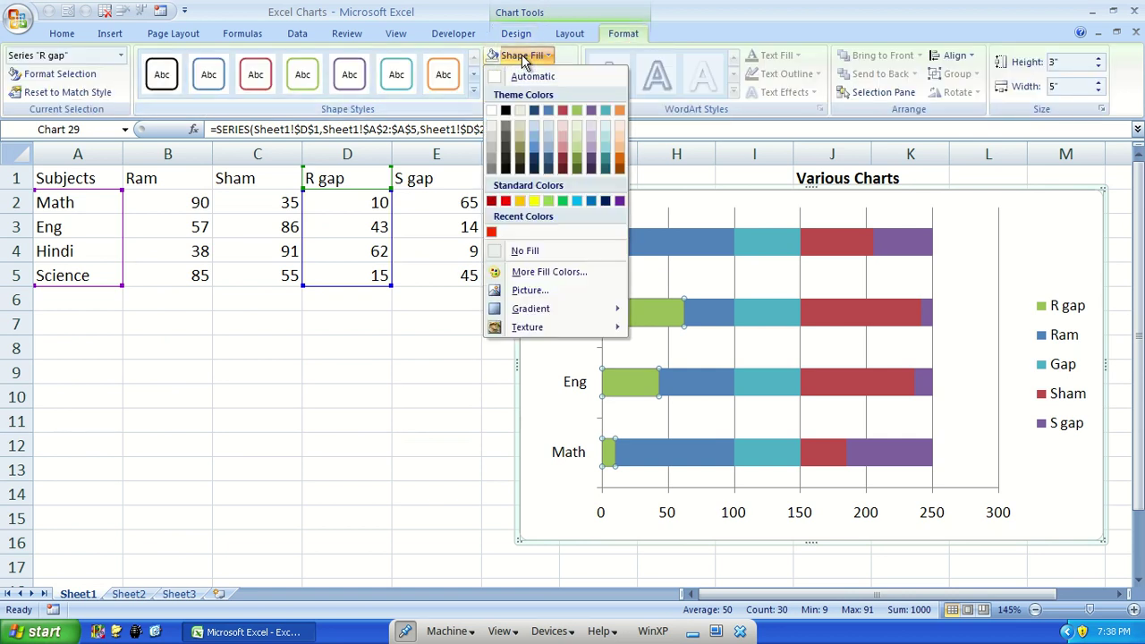
click(525, 250)
click(899, 248)
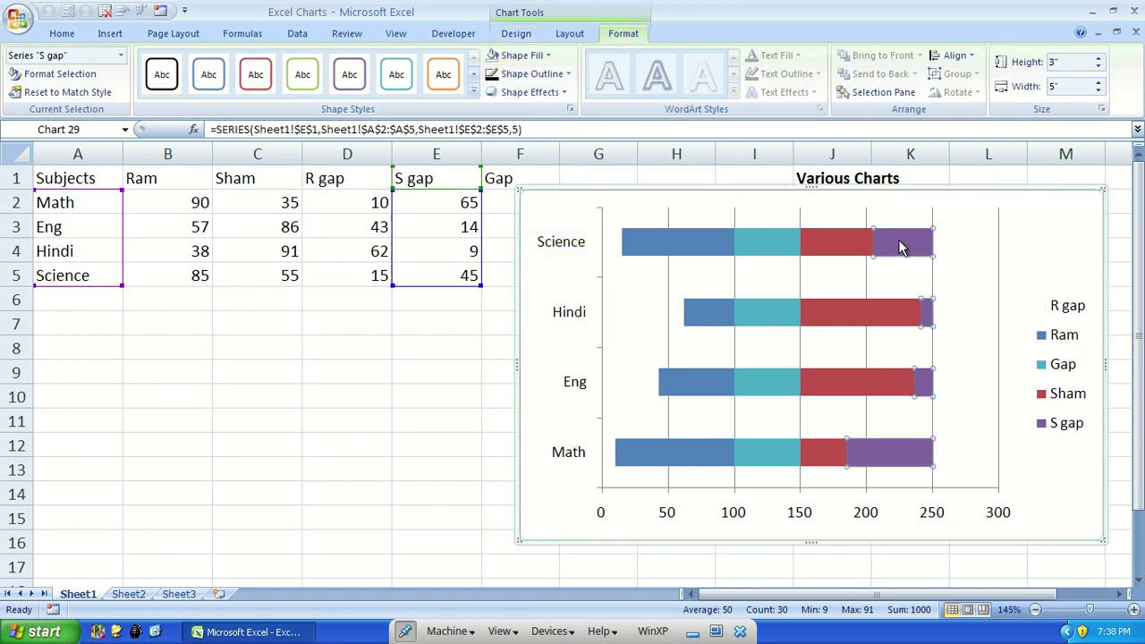
click(523, 54)
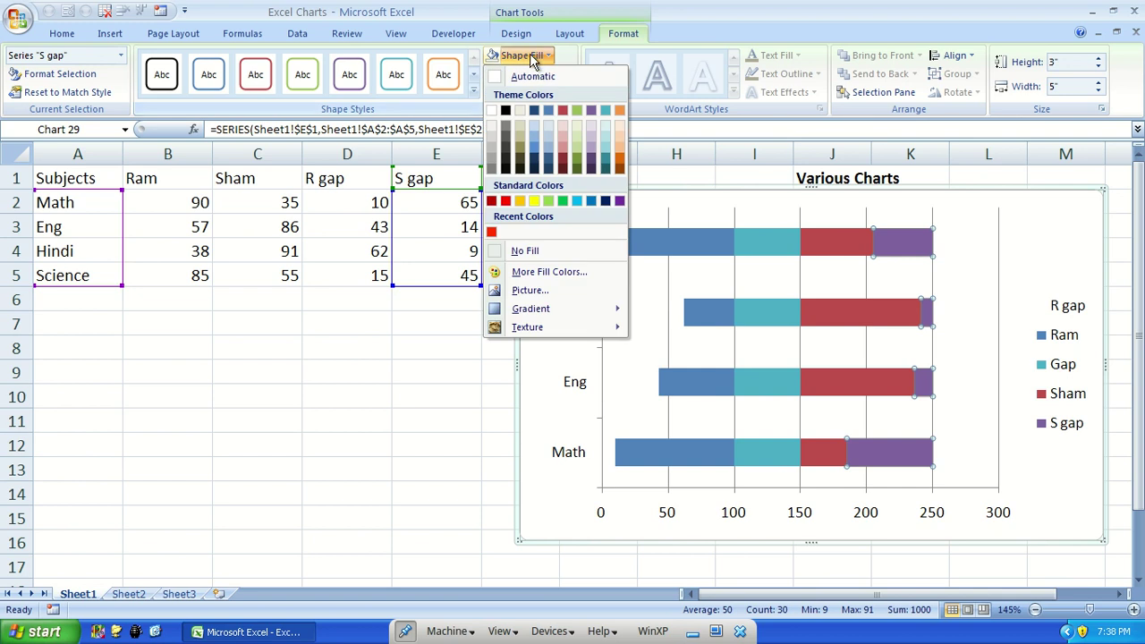
click(525, 251)
click(757, 250)
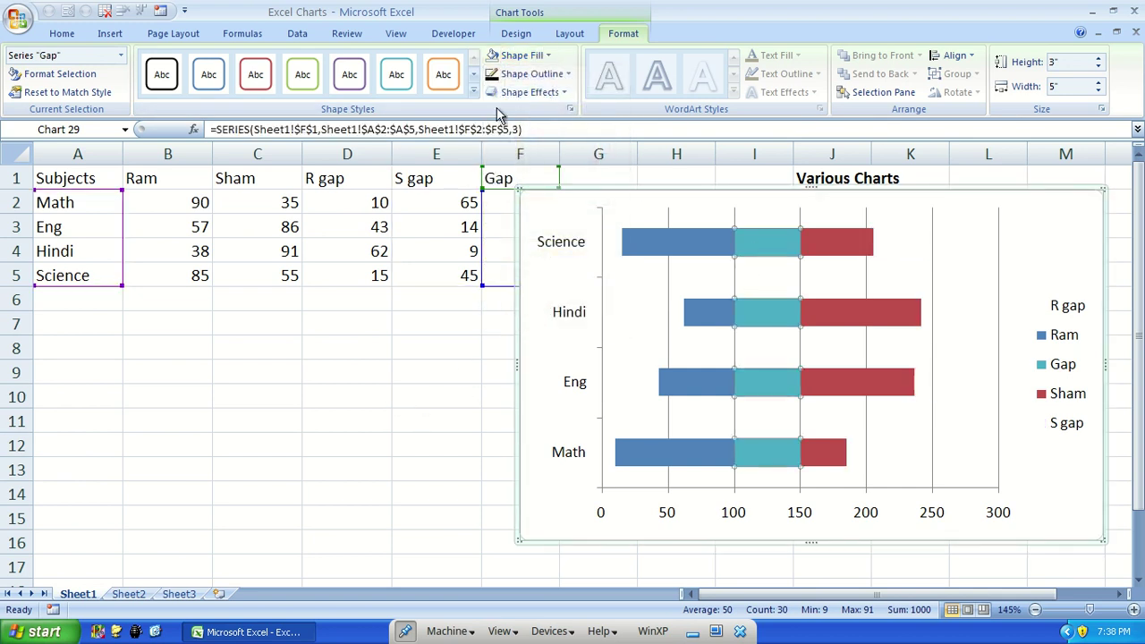
click(523, 54)
click(525, 251)
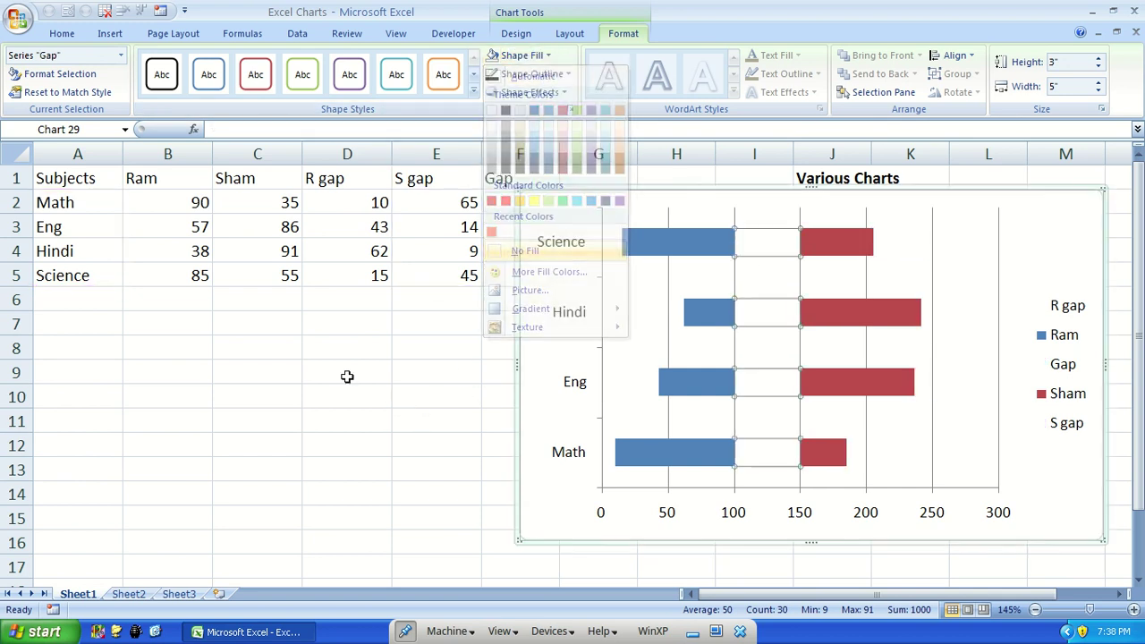
click(329, 417)
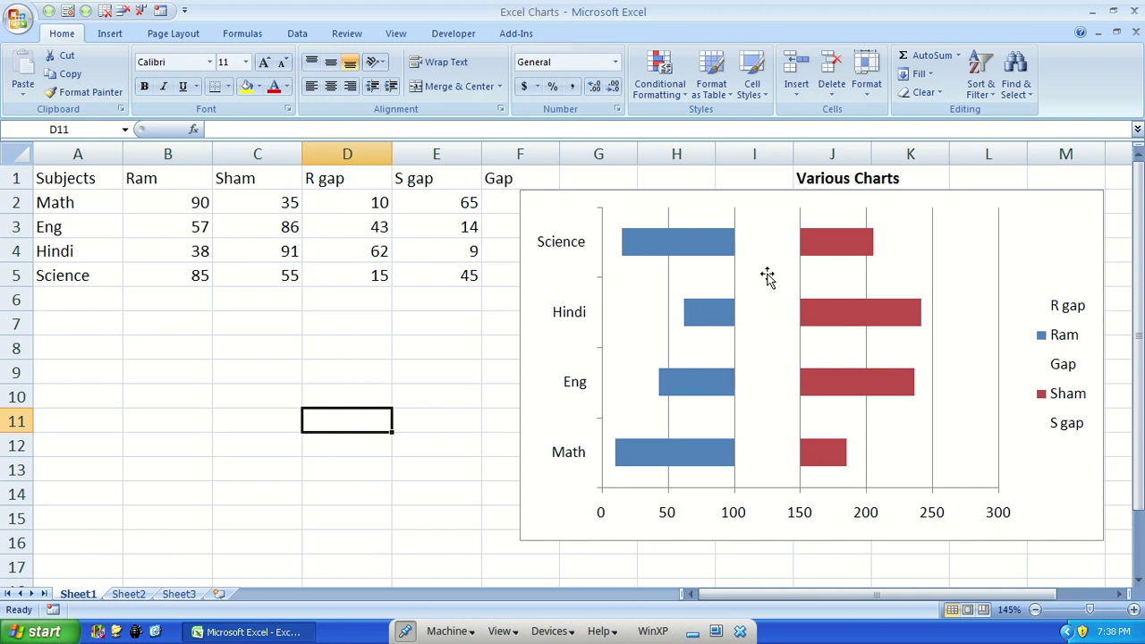
click(765, 247)
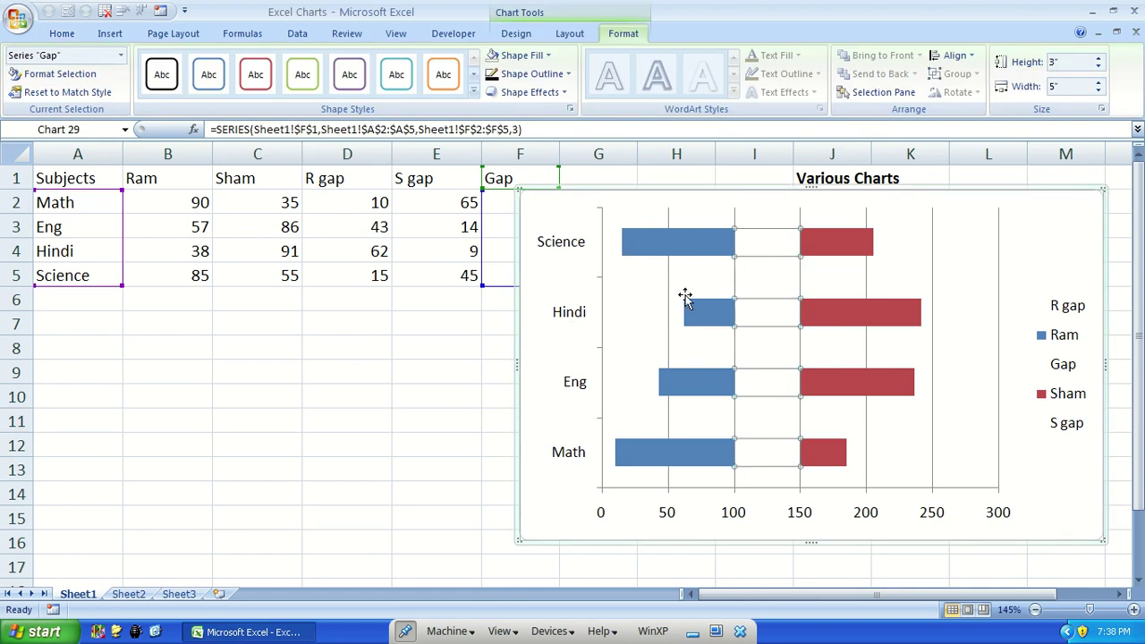
click(687, 244)
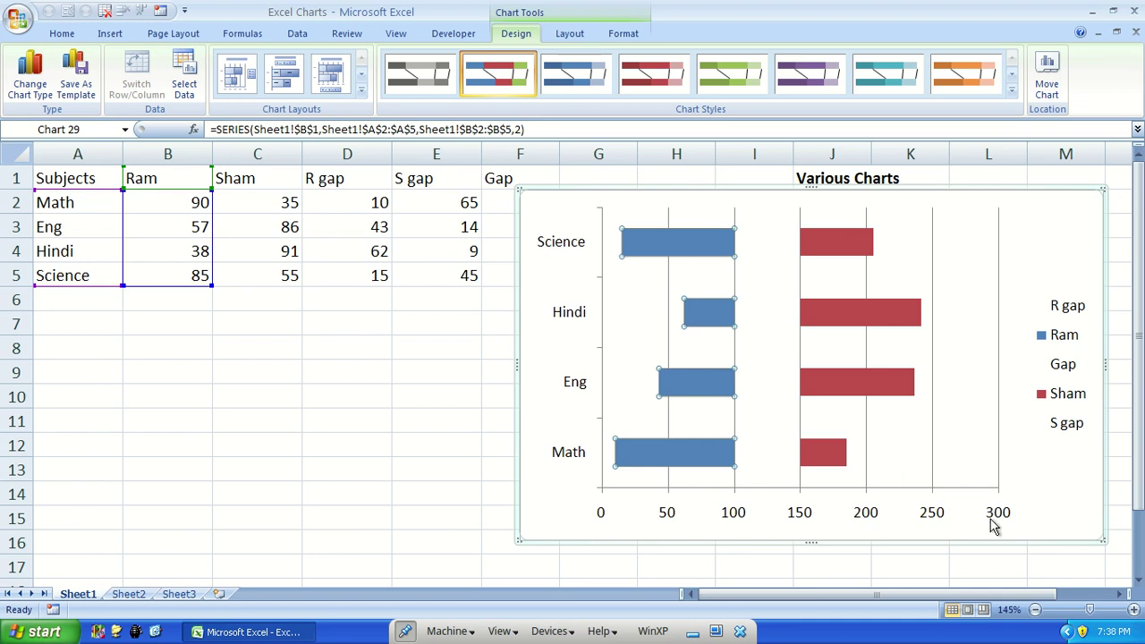
Fix the horizontal value axis maximum at 250 instead of 300
right_click(872, 517)
click(890, 506)
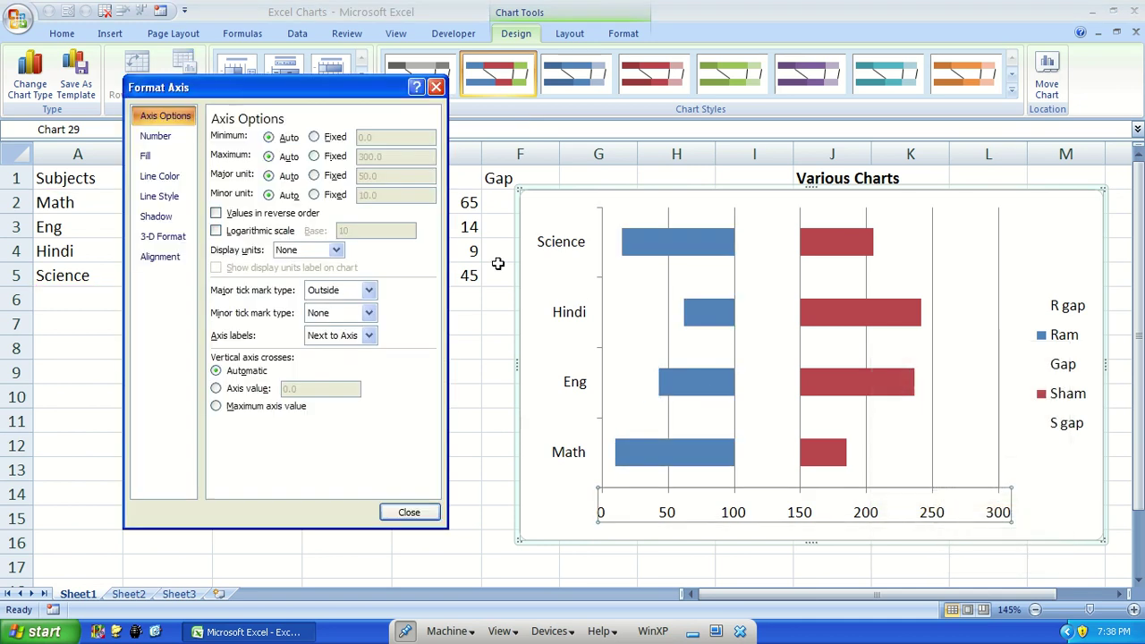
click(314, 155)
drag(392, 156, 311, 156)
click(285, 156)
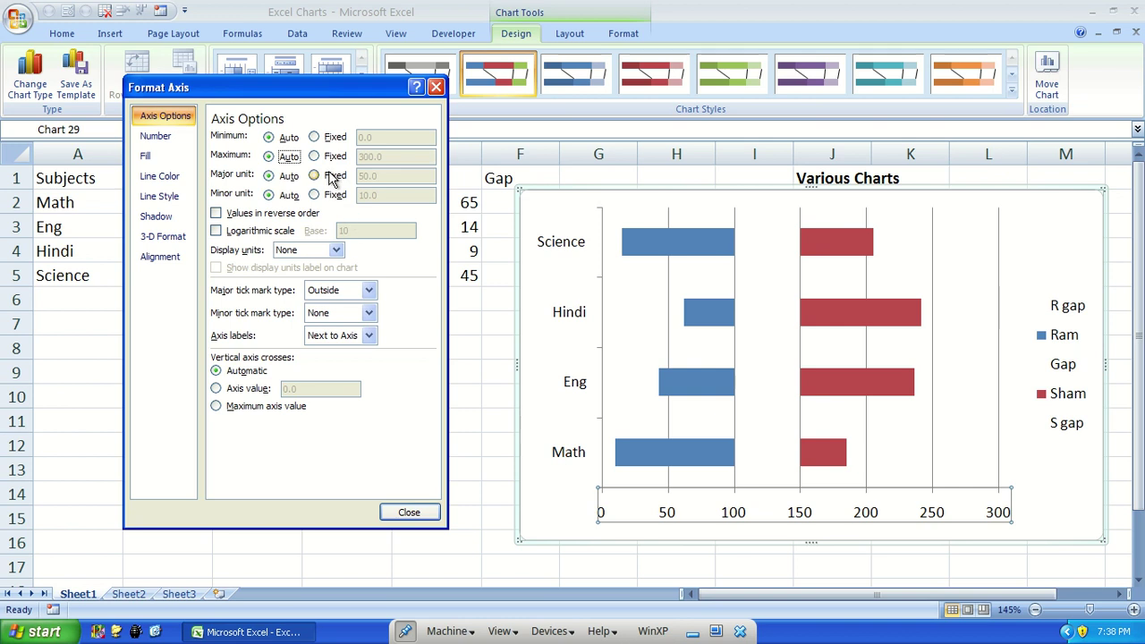
click(313, 156)
drag(397, 156, 233, 146)
text(250)
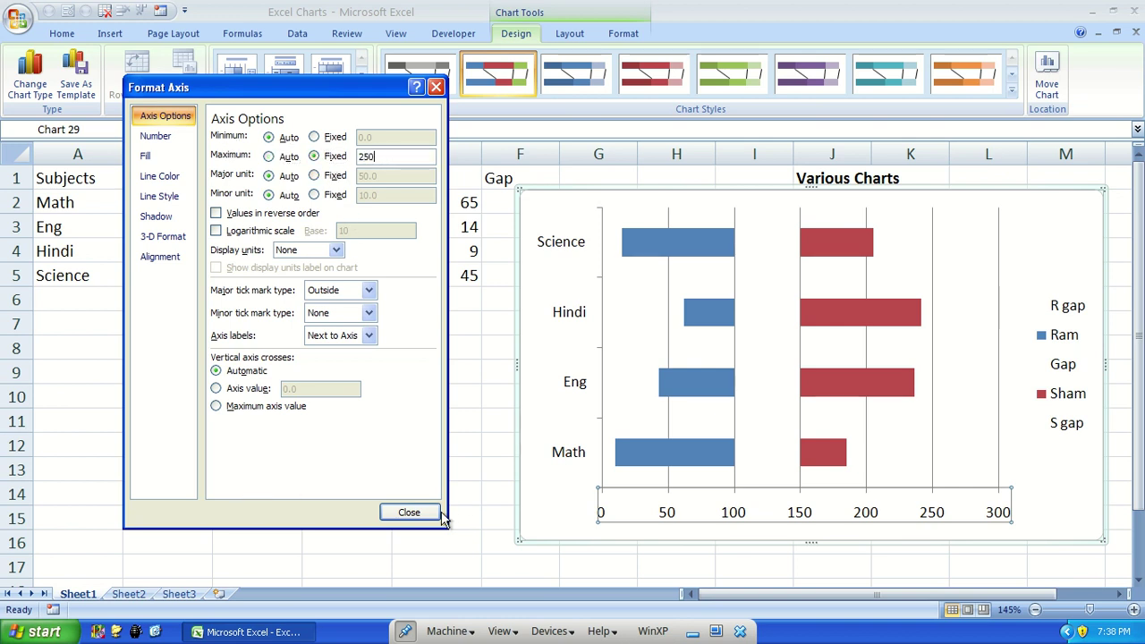
click(409, 513)
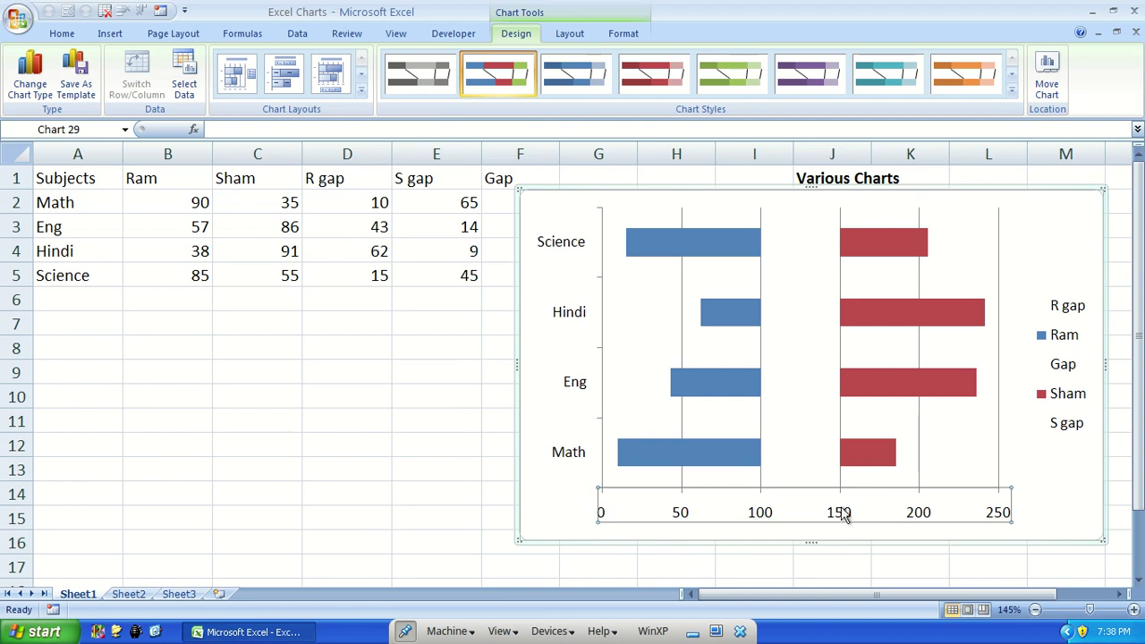
Delete the horizontal value axis labels from the chart
key(Delete)
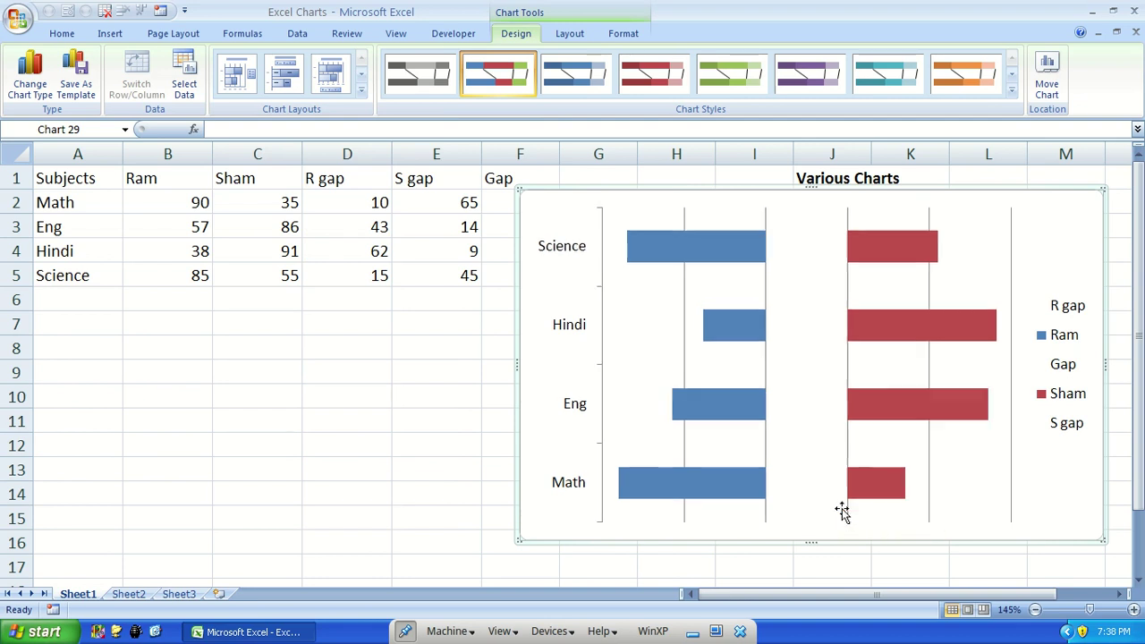
key(ctrl+z)
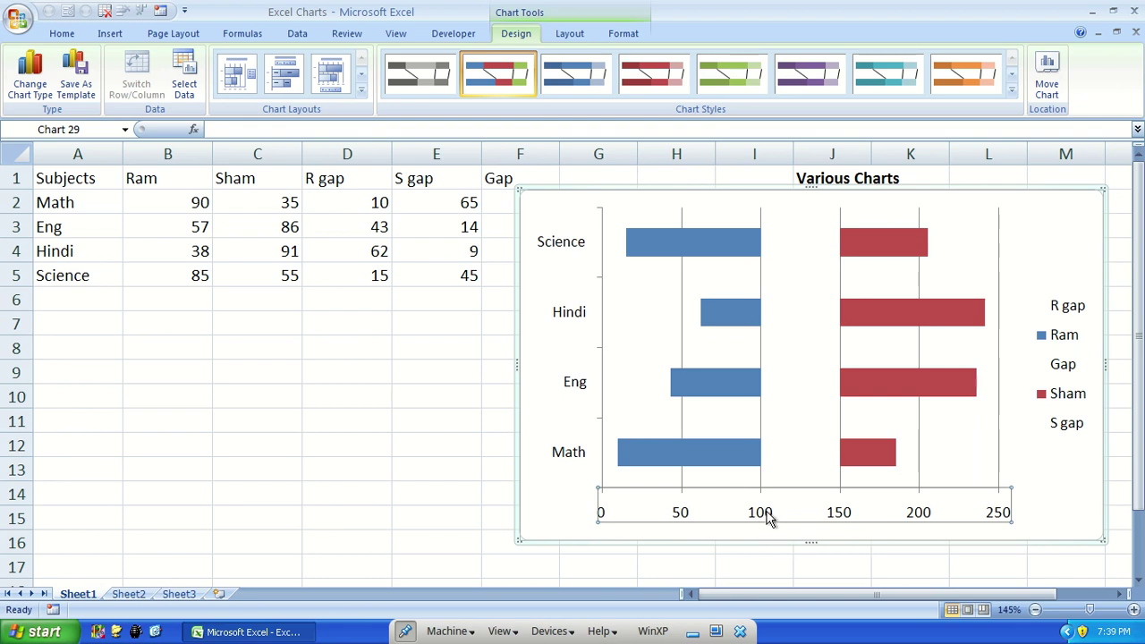
key(Delete)
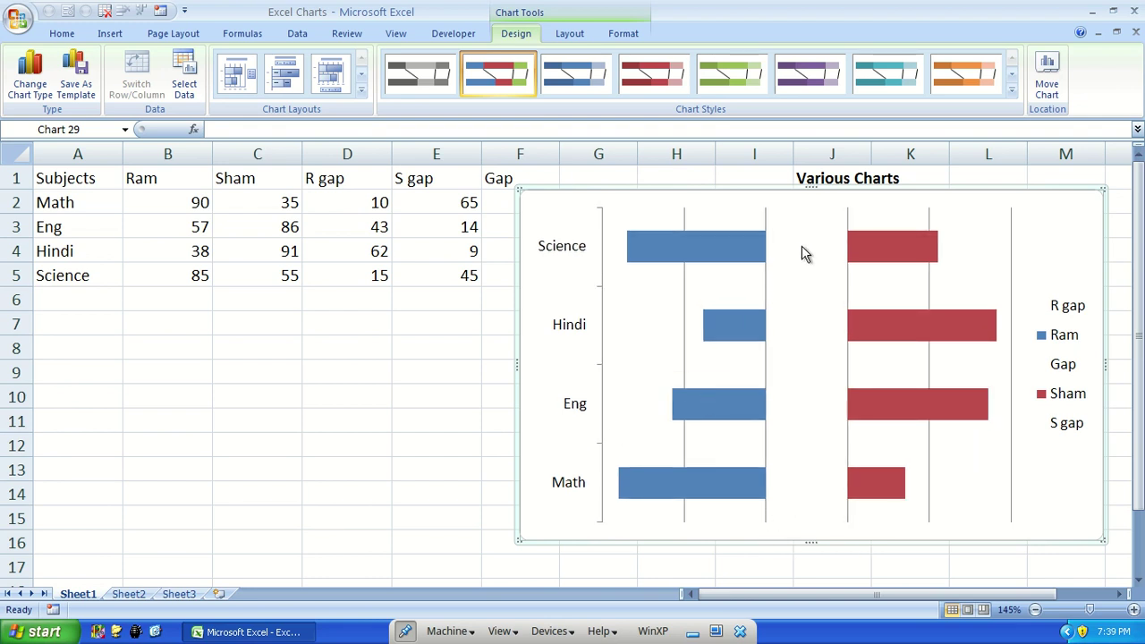
click(810, 255)
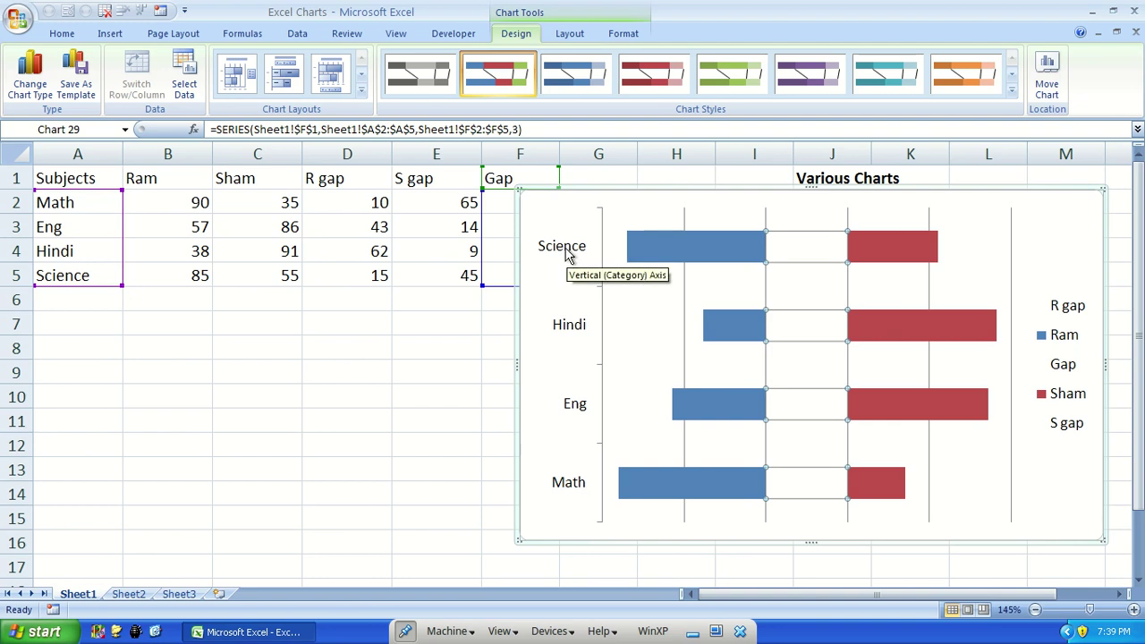
Label the Gap series with category names instead of 50s, and delete the left subject axis
right_click(795, 255)
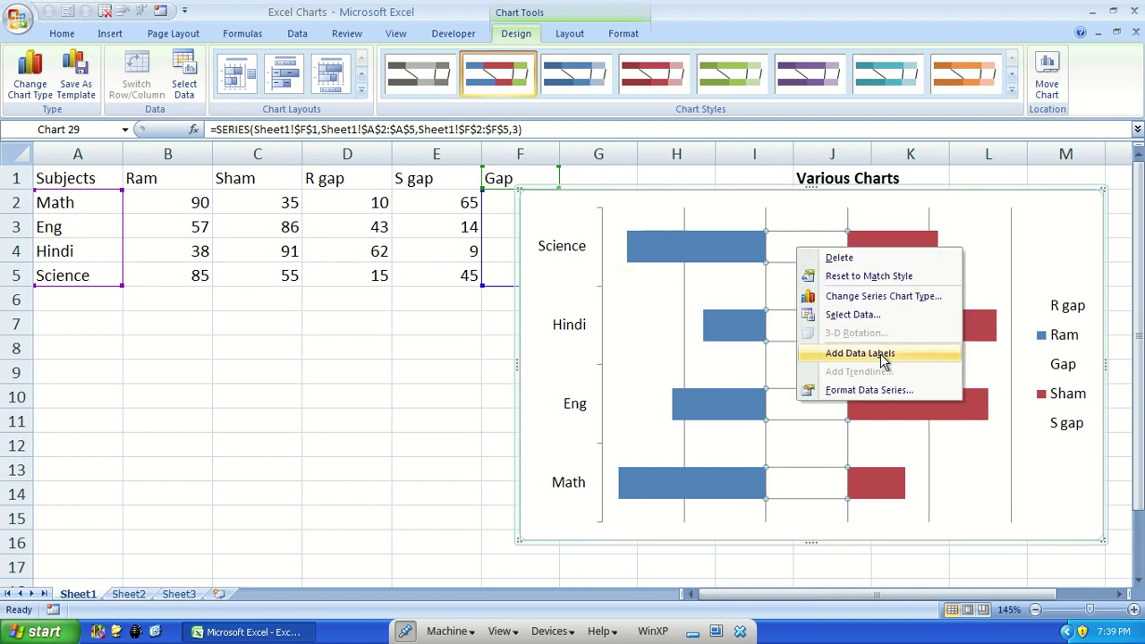
click(882, 354)
right_click(806, 261)
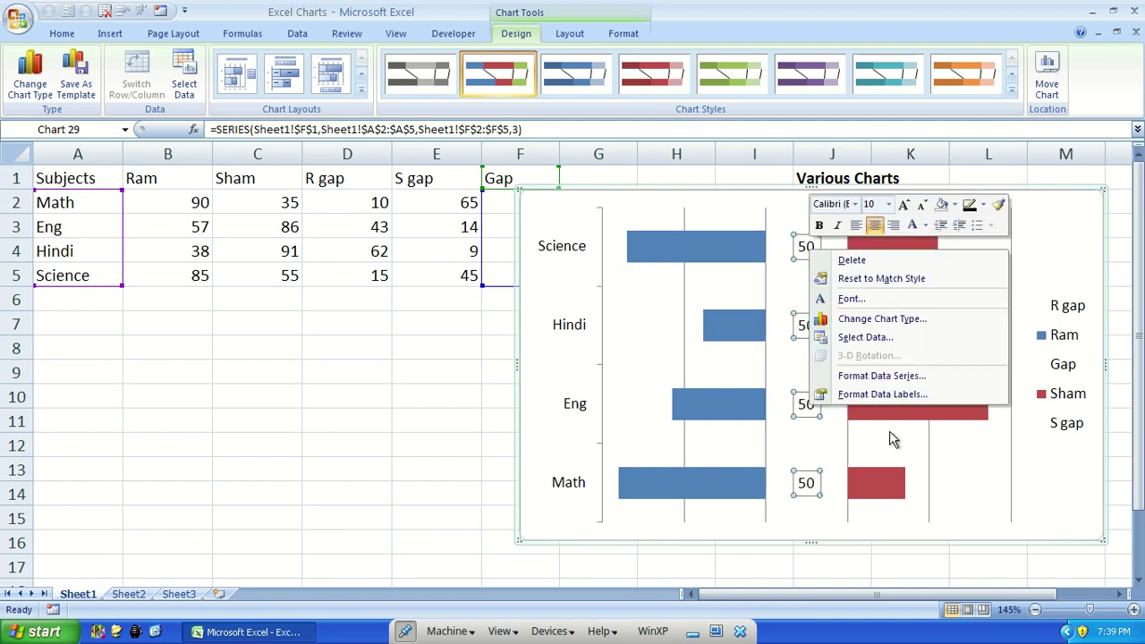
click(909, 397)
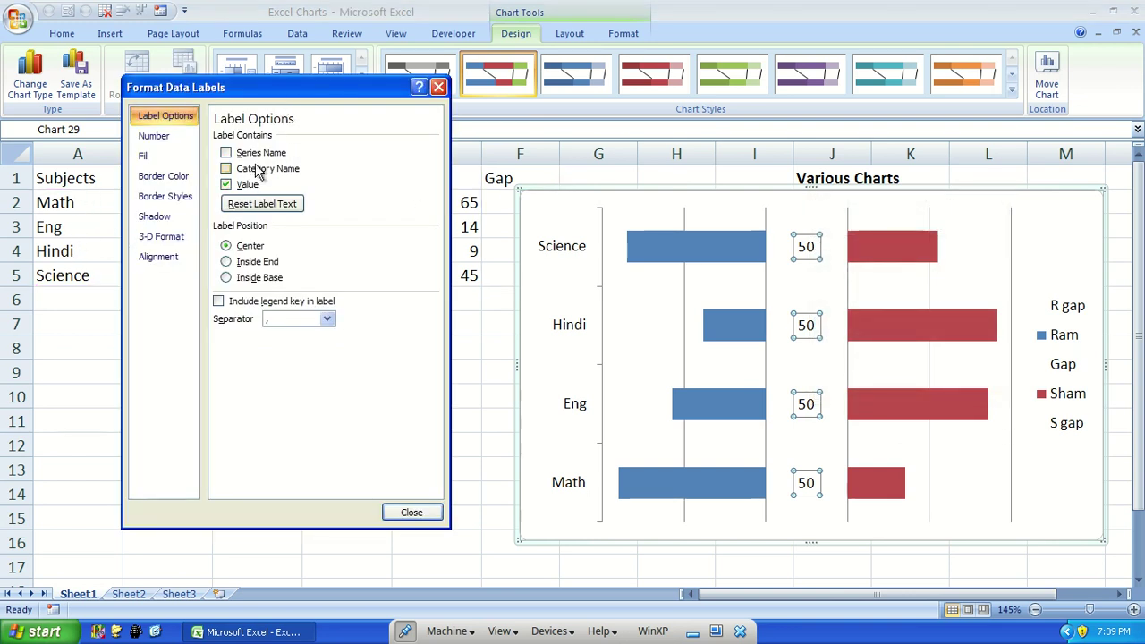
click(256, 168)
click(251, 185)
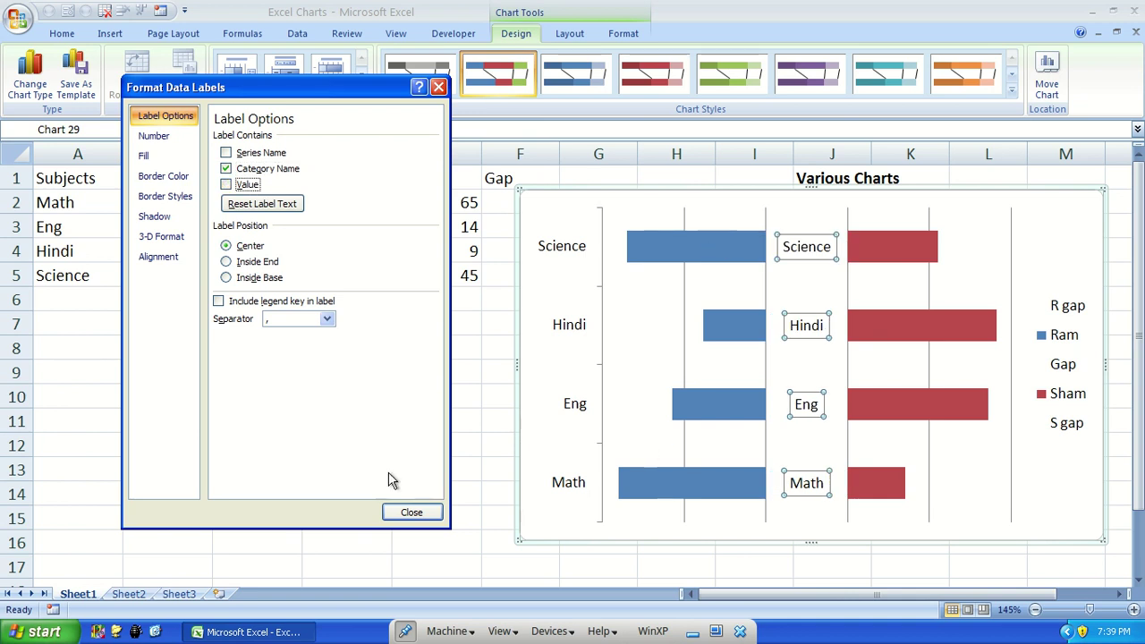
click(403, 513)
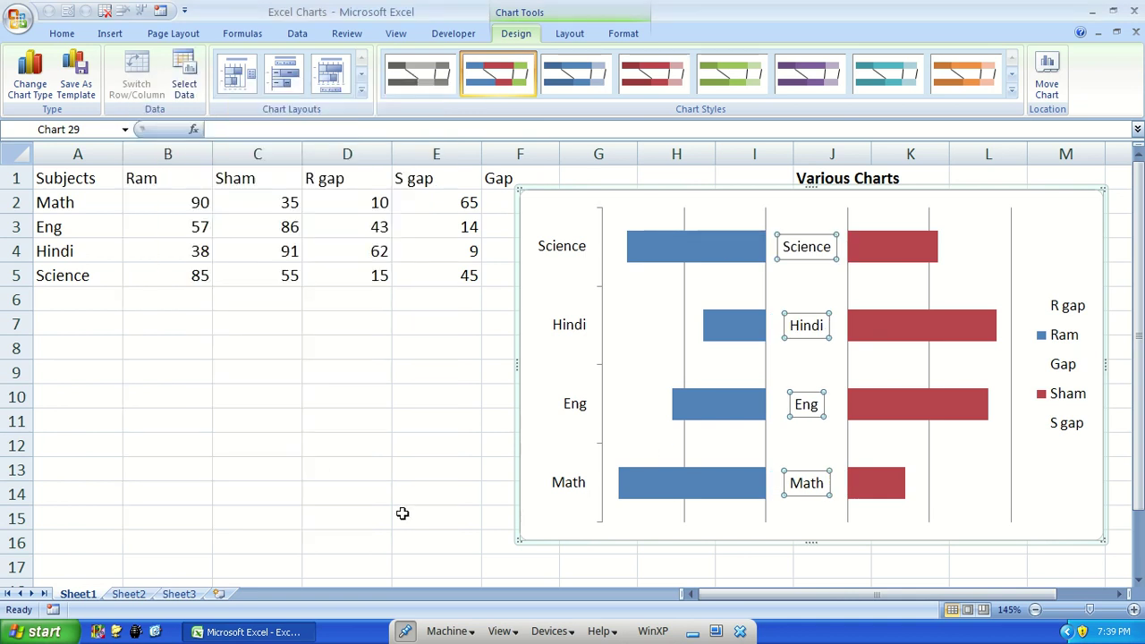
click(564, 253)
key(Delete)
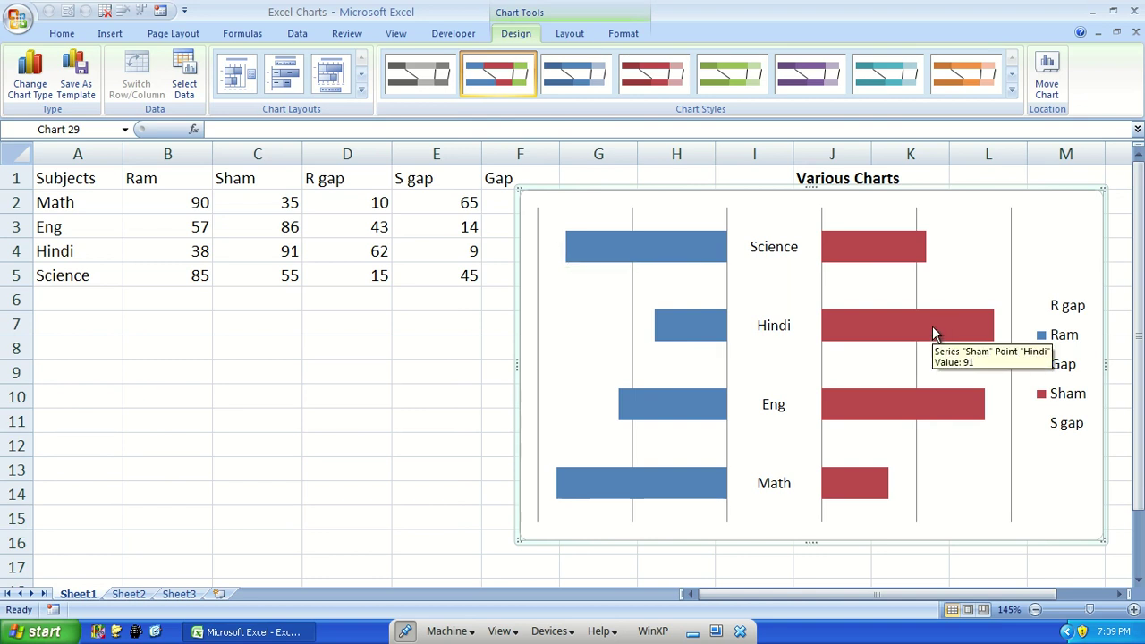
Move the chart legend to the bottom
click(1071, 375)
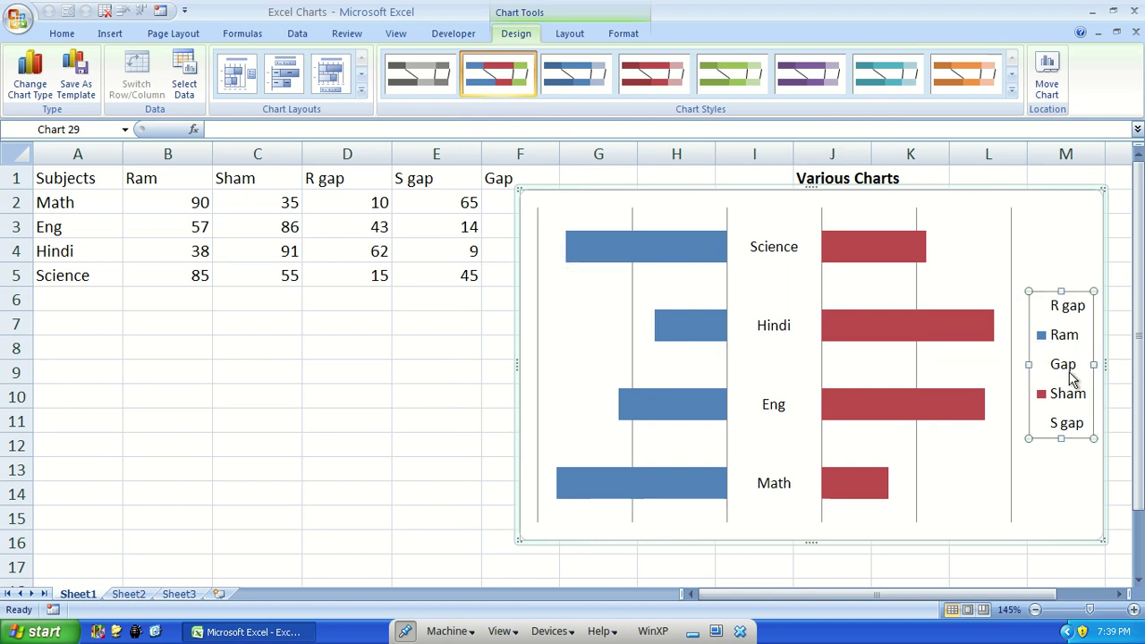
click(577, 36)
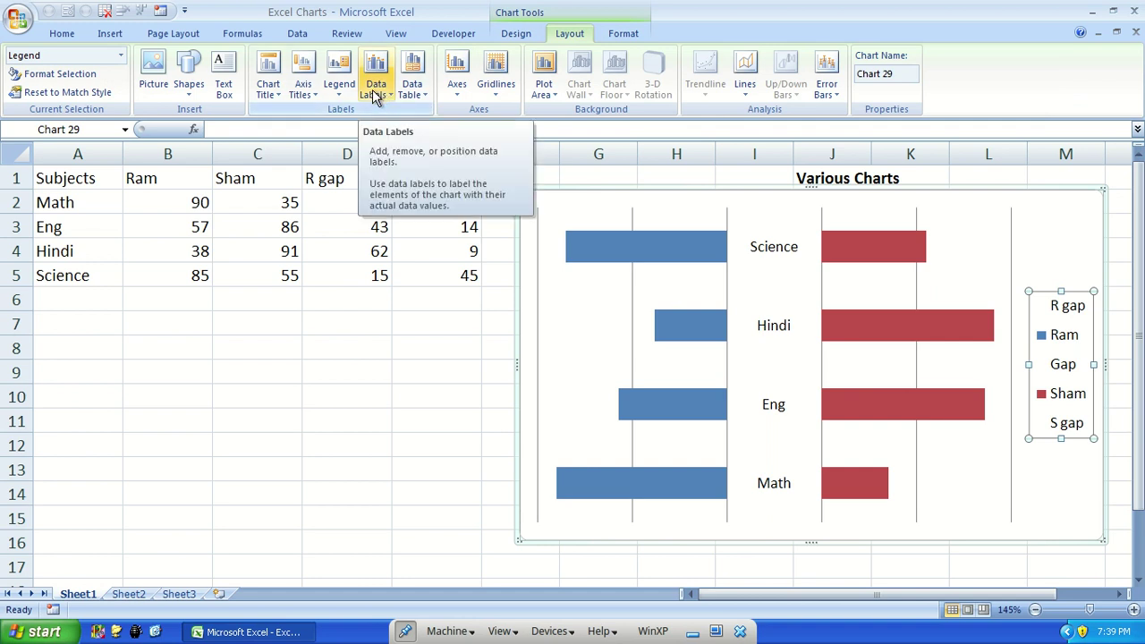
click(339, 85)
click(436, 262)
Remove the R gap, S gap and Gap legend entries and widen the legend leftward
click(687, 518)
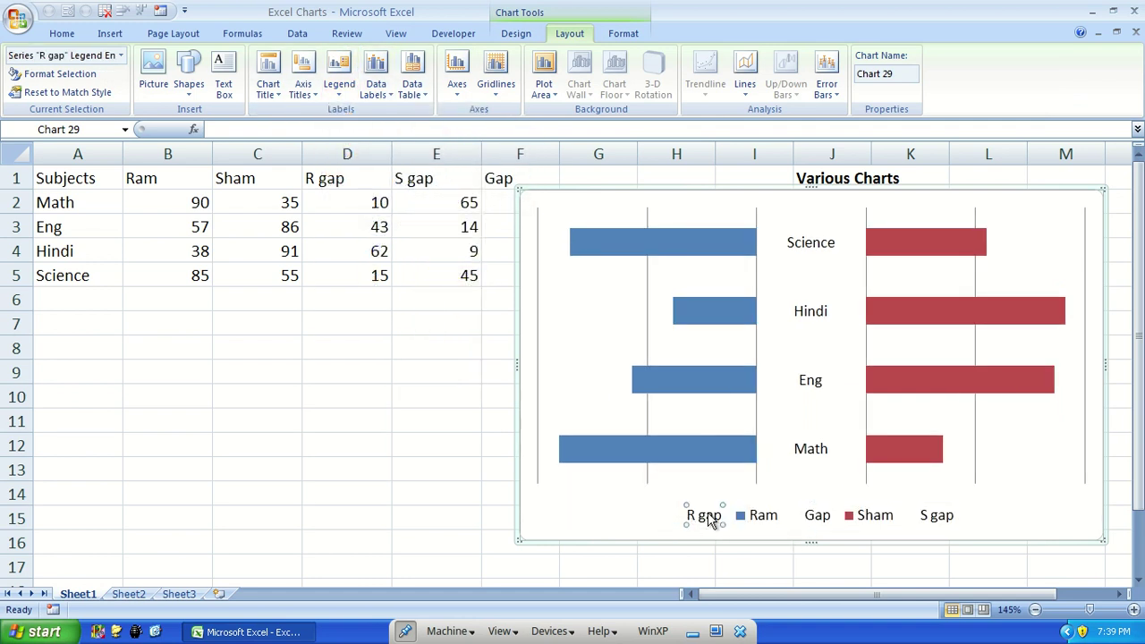
key(Delete)
click(911, 525)
click(911, 525)
key(Delete)
click(821, 524)
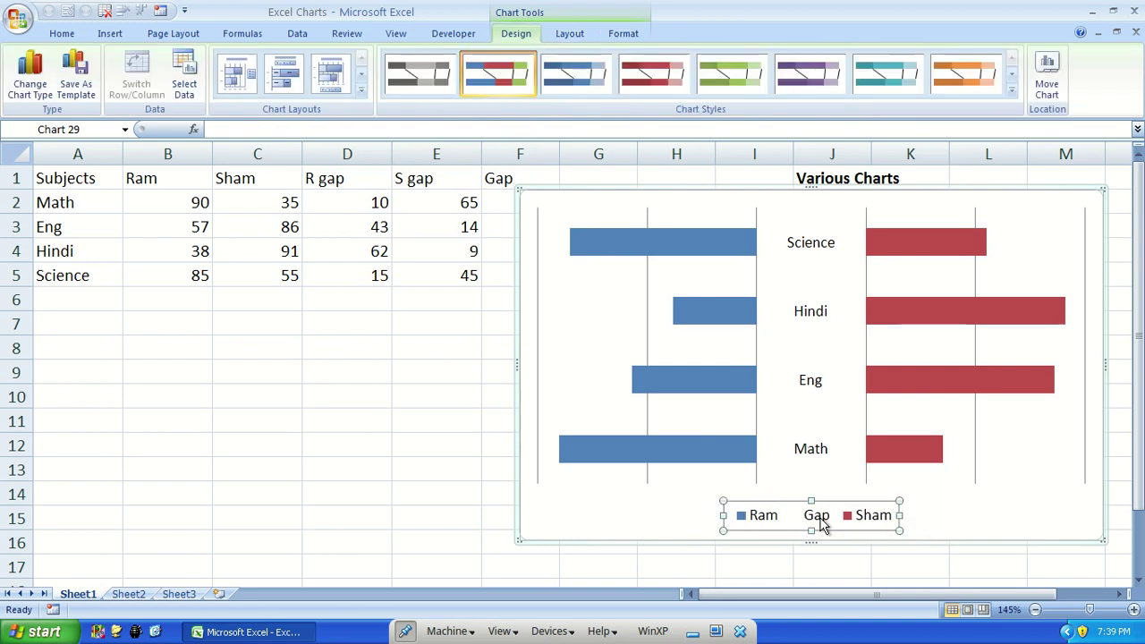
click(819, 524)
key(Delete)
click(841, 518)
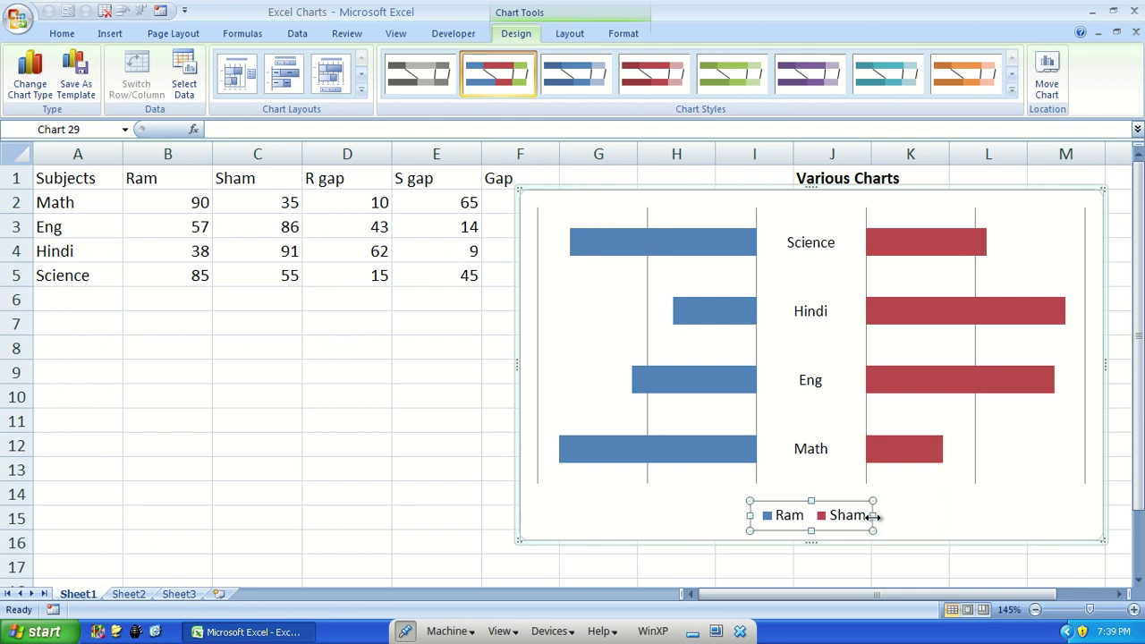
drag(1027, 512, 1032, 514)
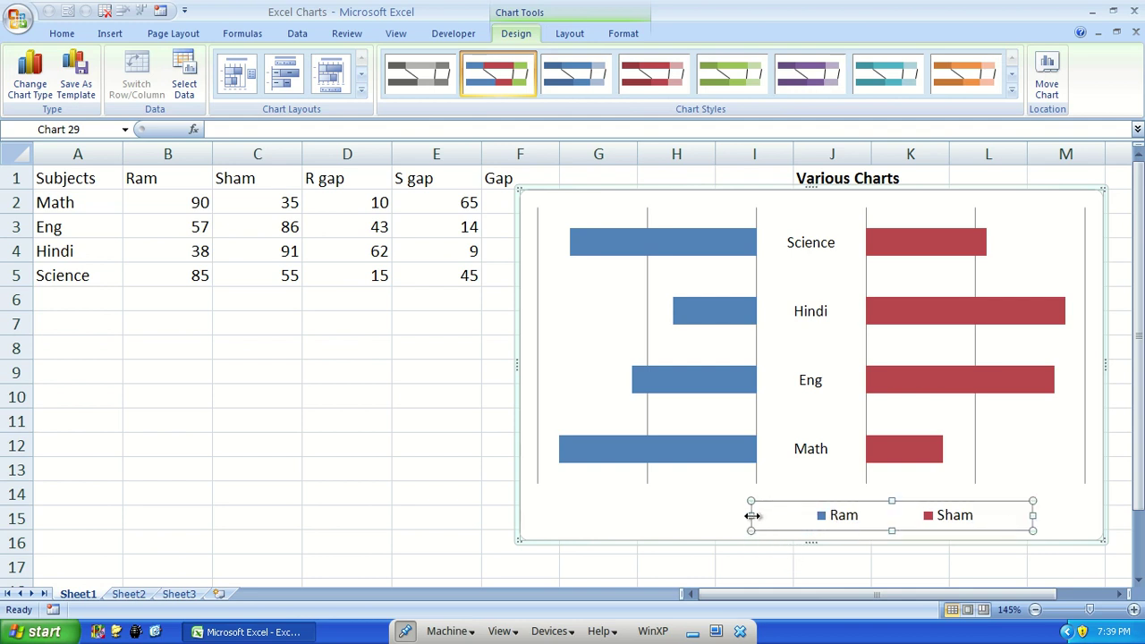
drag(652, 516, 608, 516)
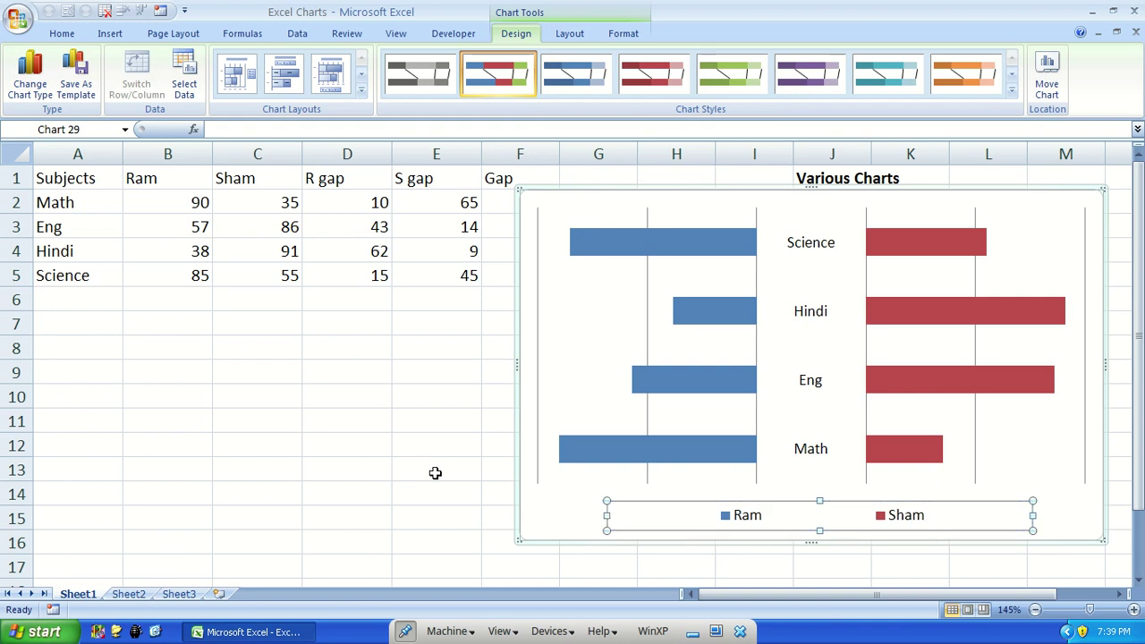
Add value data labels at the inside base of every bar in the chart
click(329, 448)
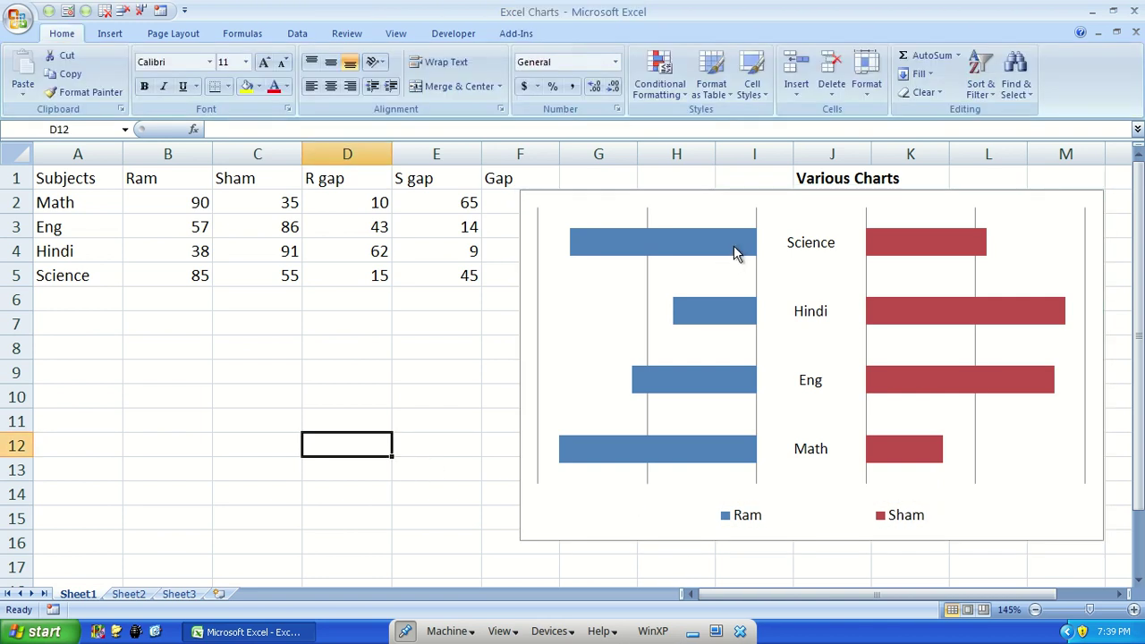
click(295, 35)
click(598, 312)
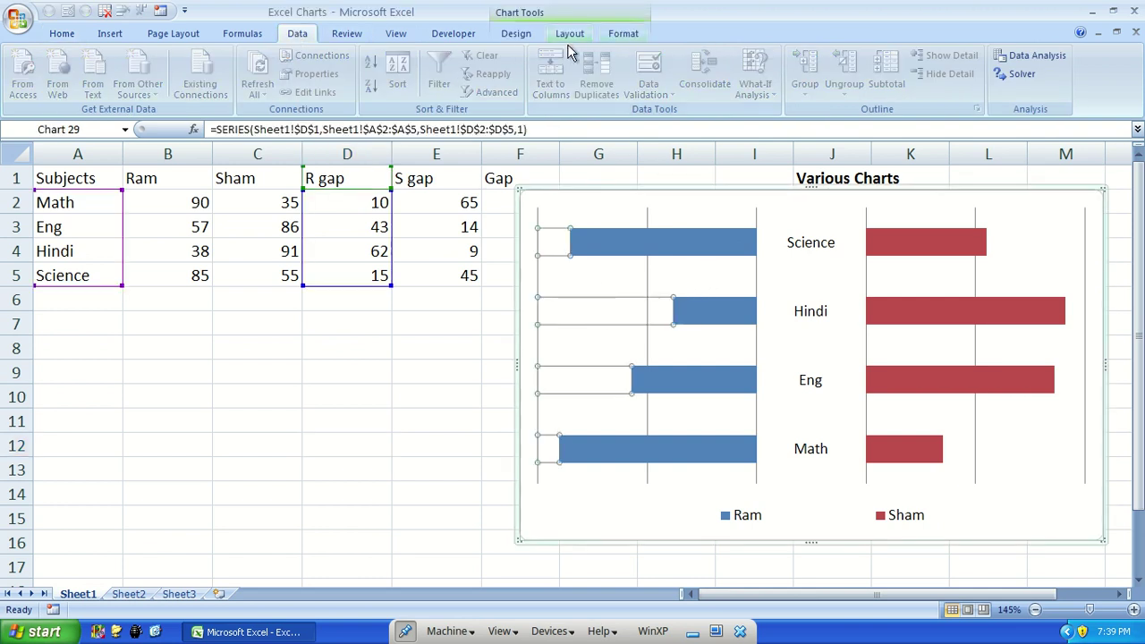
click(811, 211)
click(779, 190)
click(563, 34)
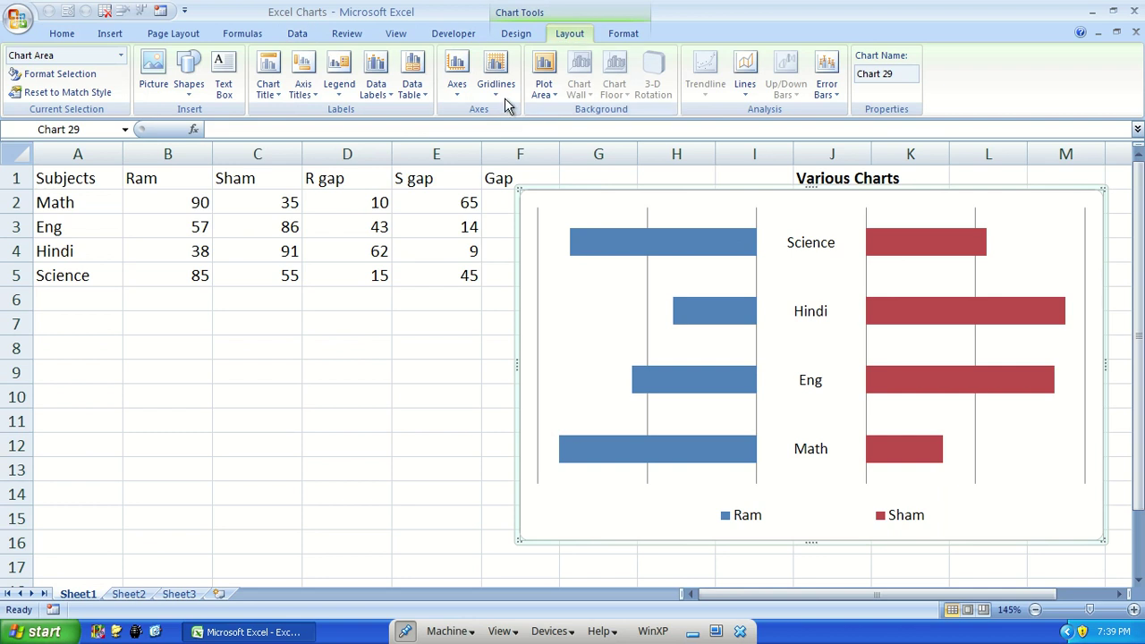
click(372, 93)
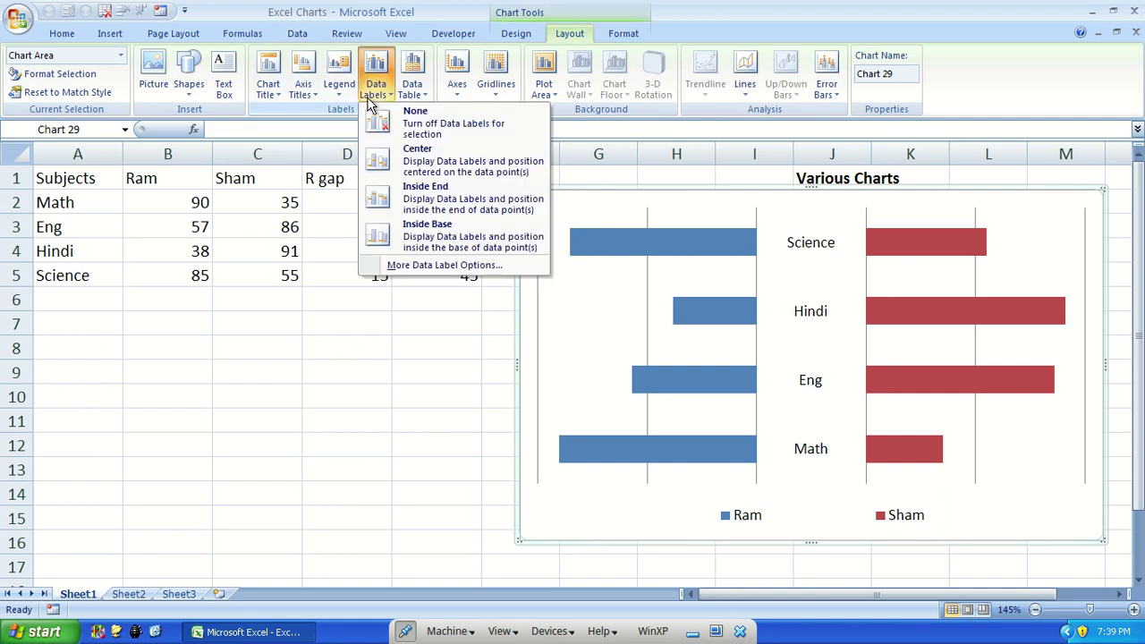
click(433, 239)
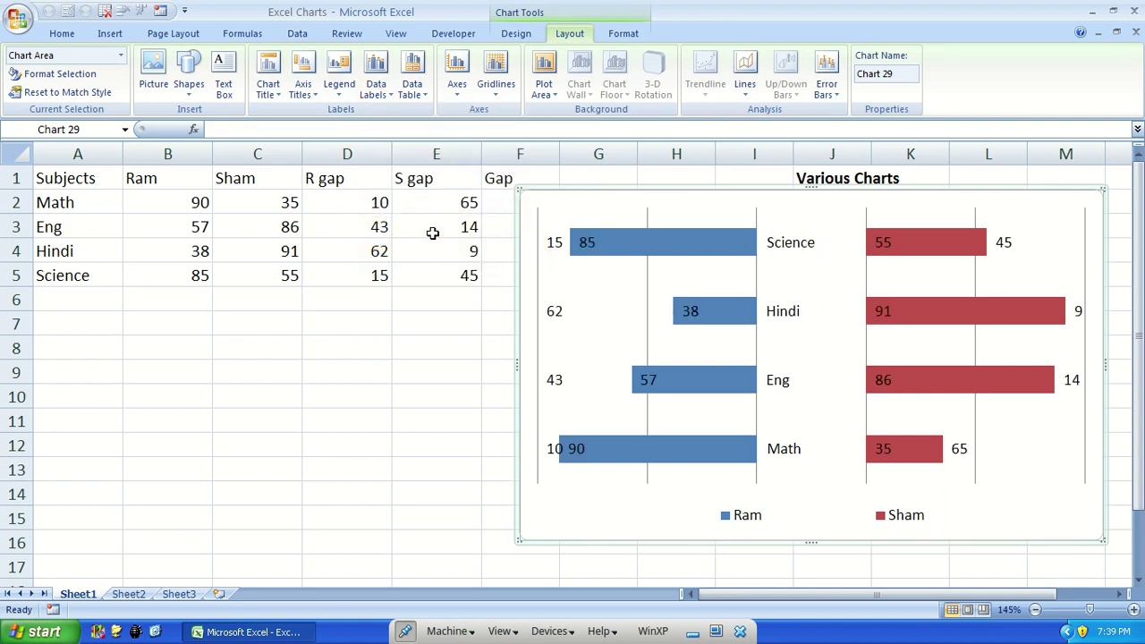
Delete the R gap and S gap value labels, keeping Ram and Sham scores
click(553, 245)
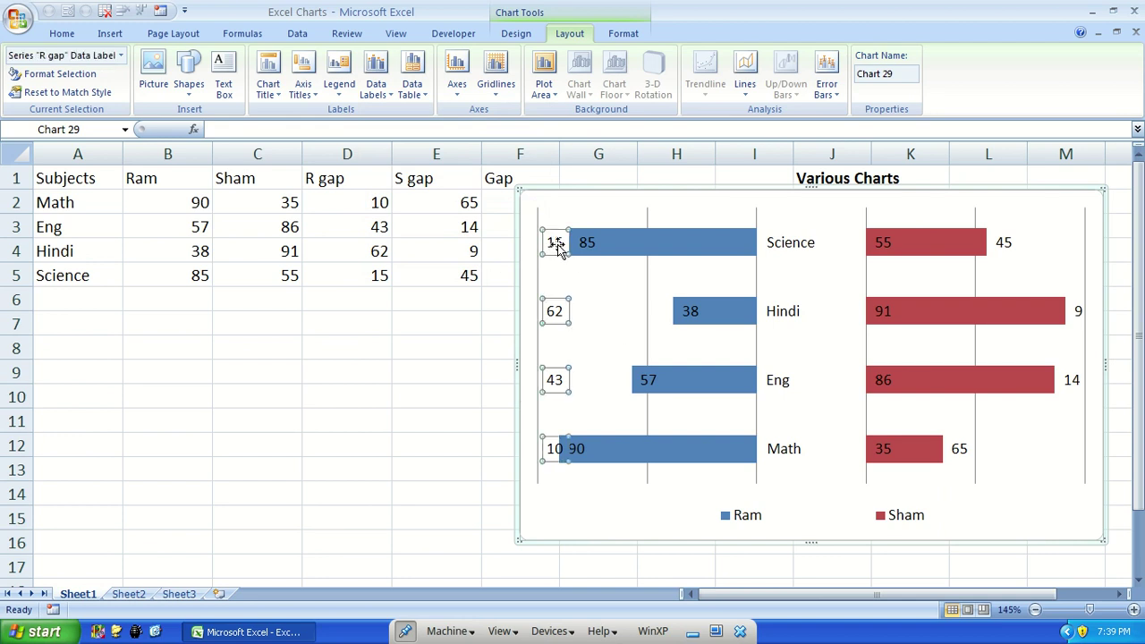
key(Delete)
click(1000, 248)
key(Delete)
click(789, 251)
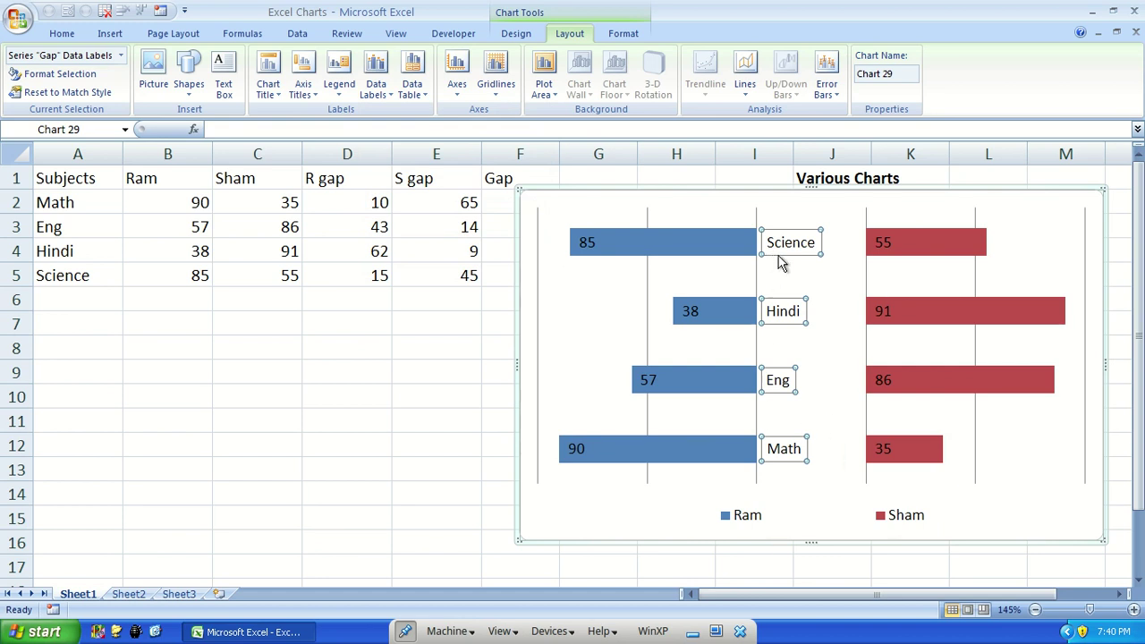
Centre the subject labels between the bars and place the Sham value labels at Inside End
right_click(783, 253)
click(829, 396)
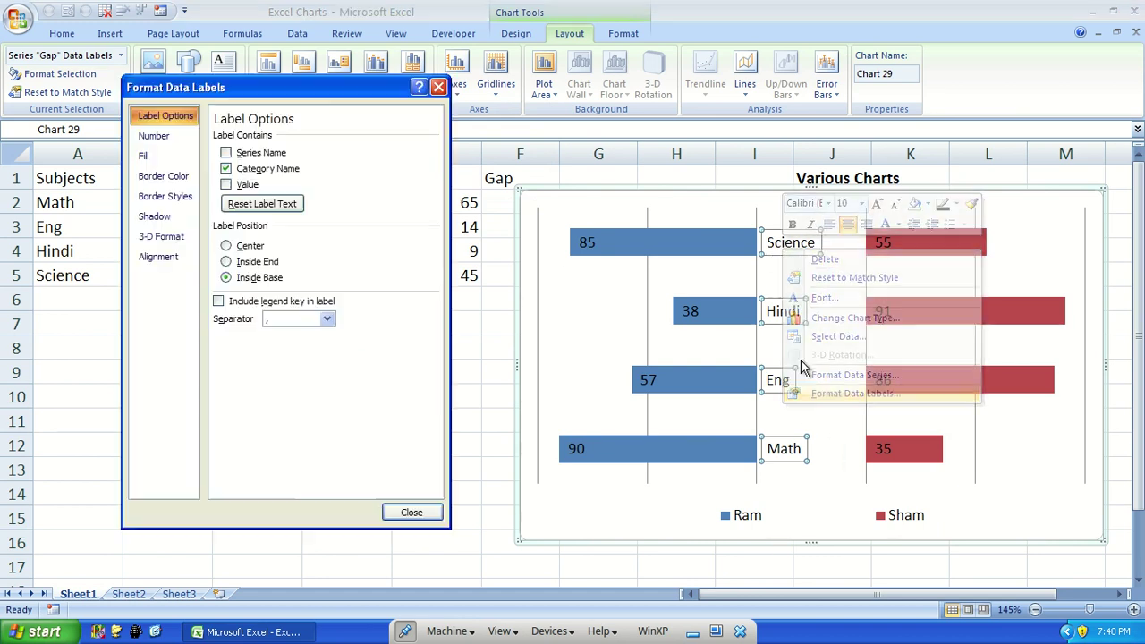
click(258, 251)
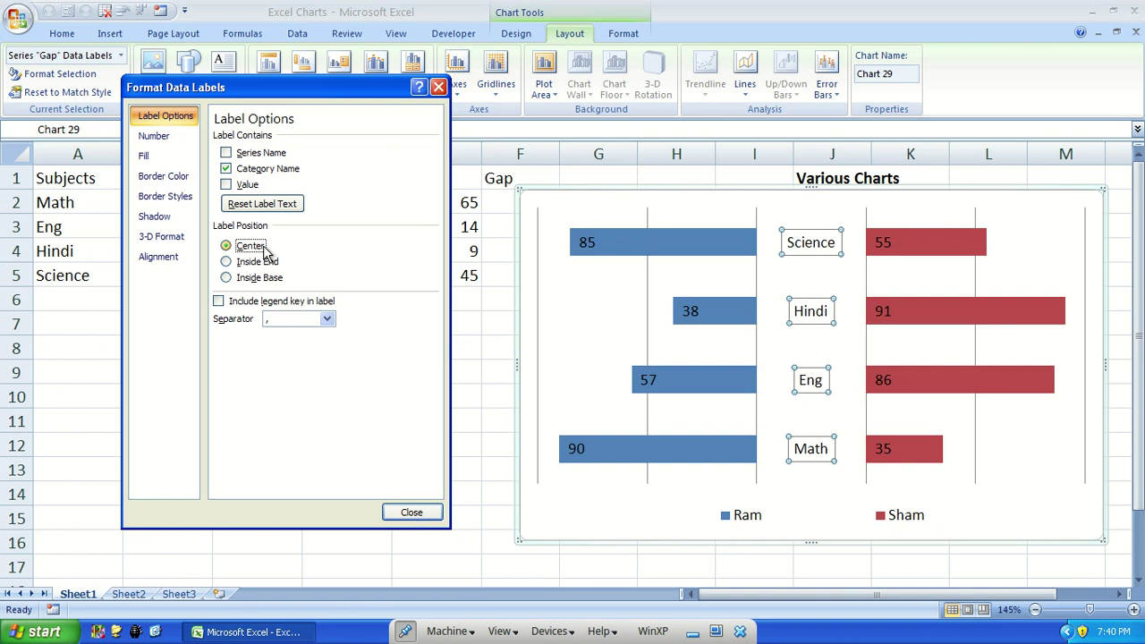
click(883, 244)
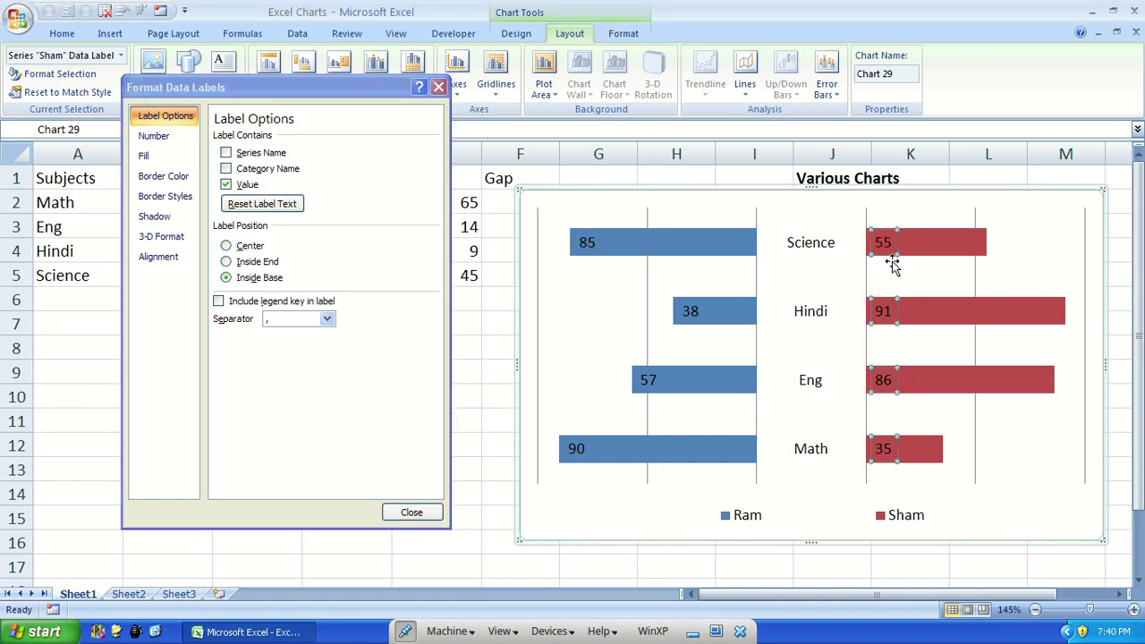
click(261, 262)
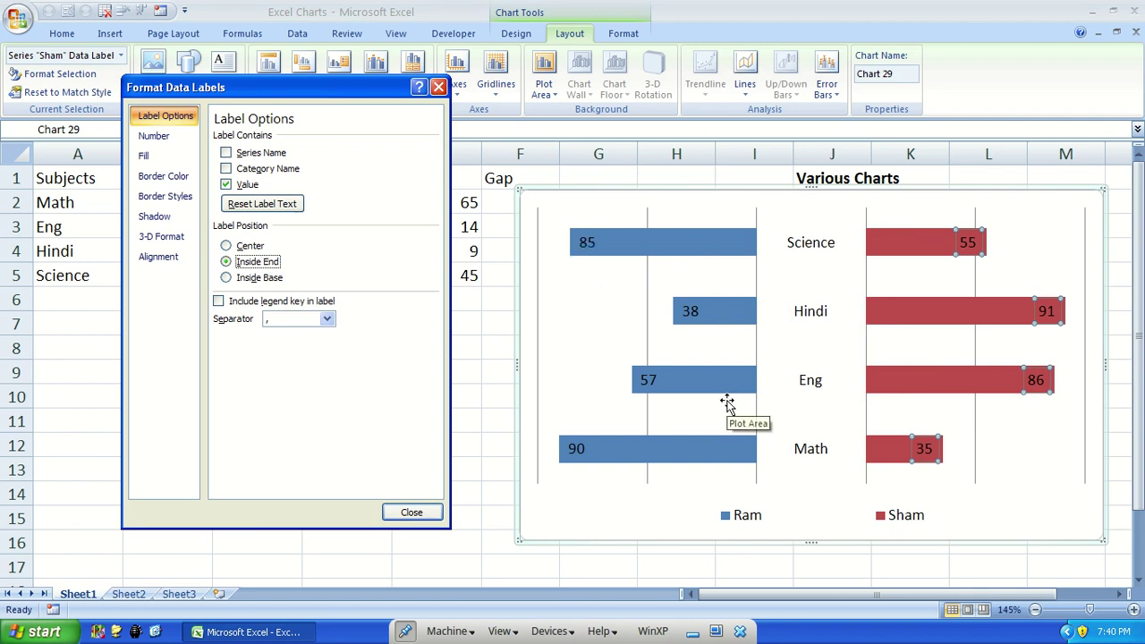
click(407, 513)
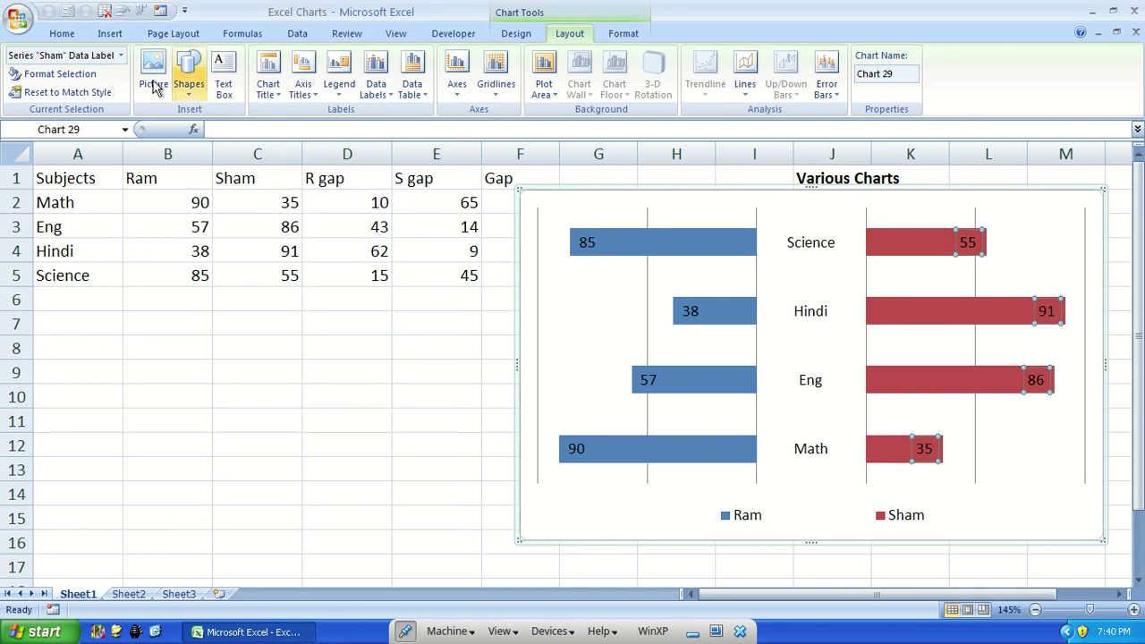
Make the Ram value labels in the blue bars white
click(64, 34)
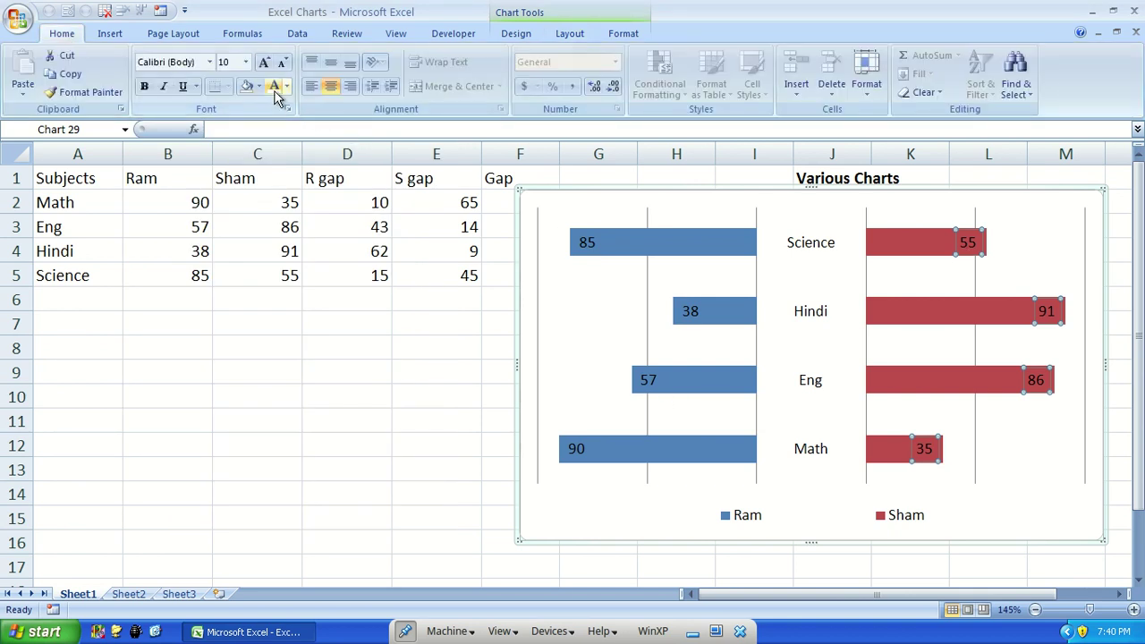
click(583, 245)
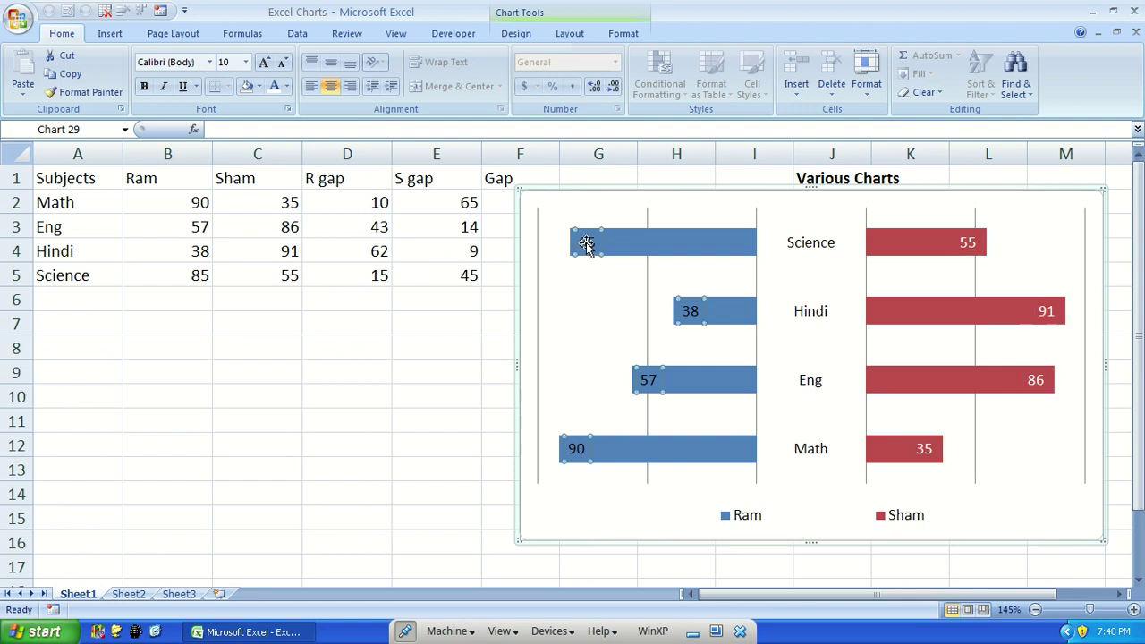
click(274, 86)
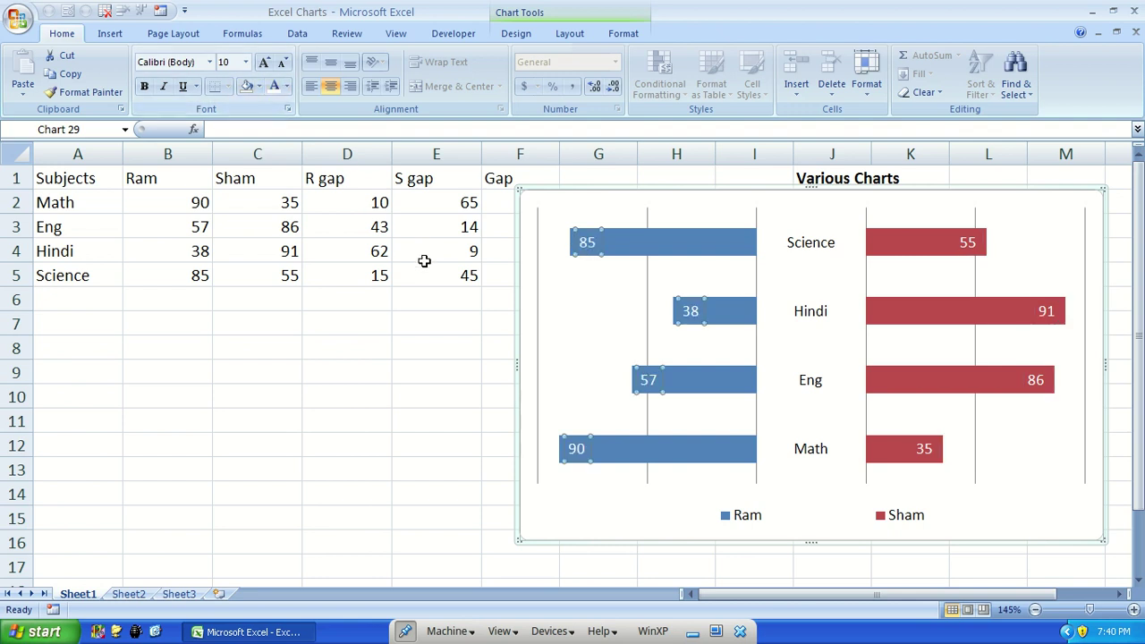
click(418, 394)
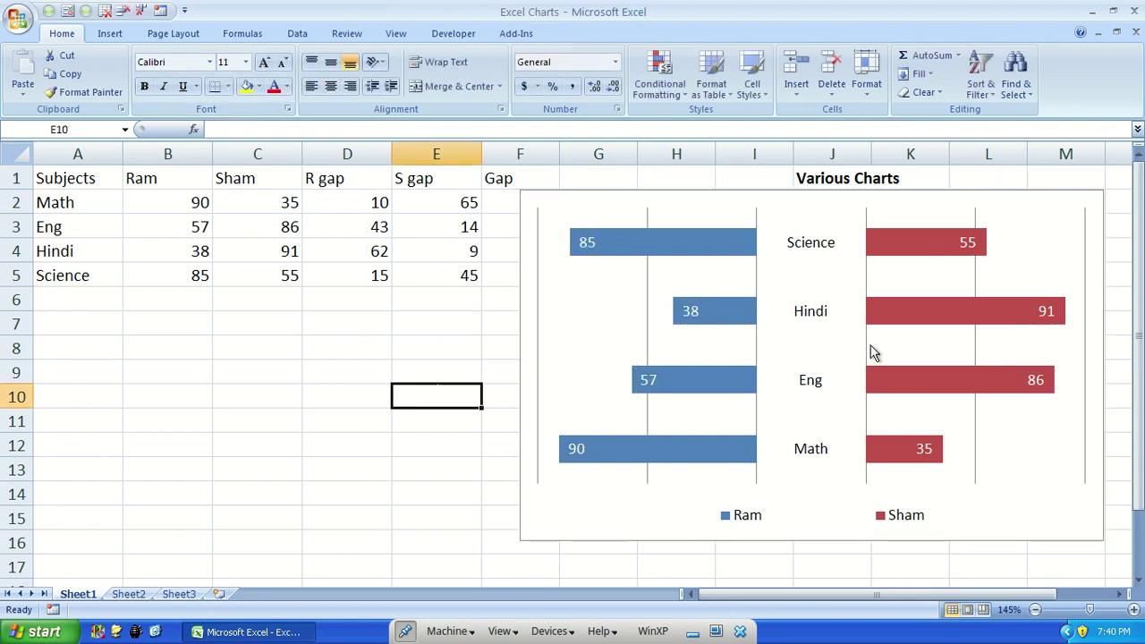
Add major horizontal gridlines to the chart and select helper cells D1:F5
click(539, 204)
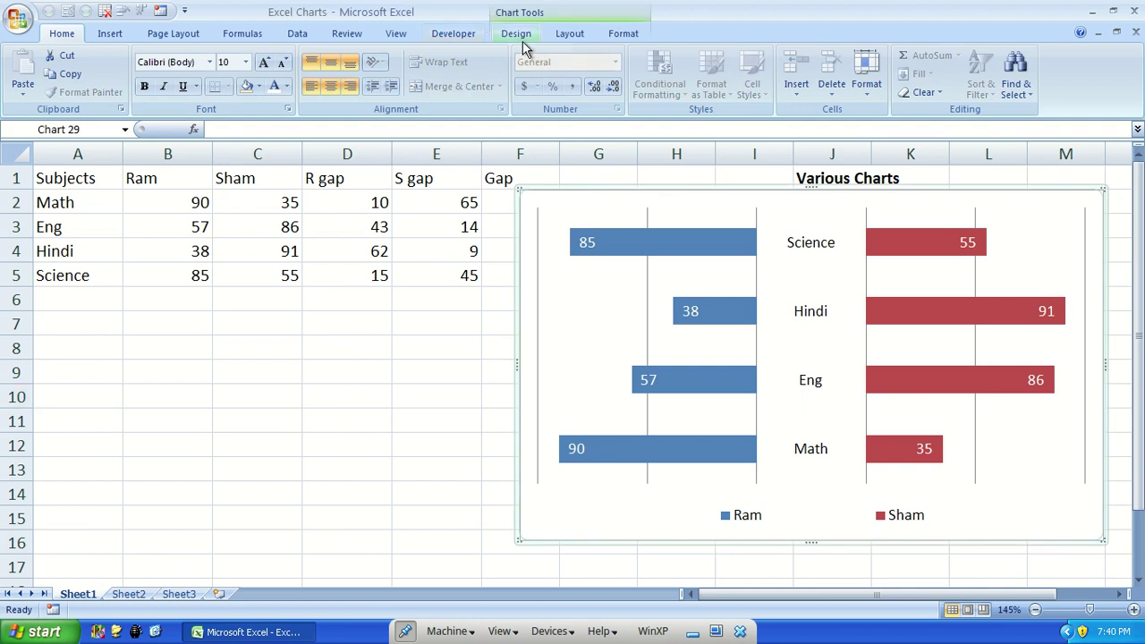
click(570, 34)
click(496, 85)
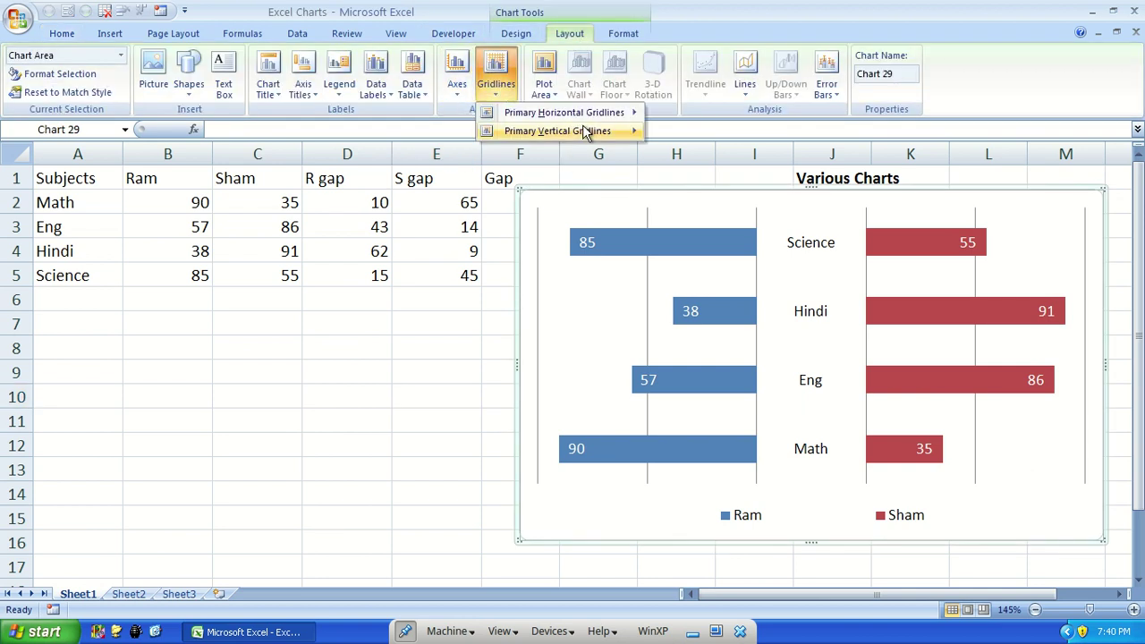
mouse_move(588, 113)
click(809, 158)
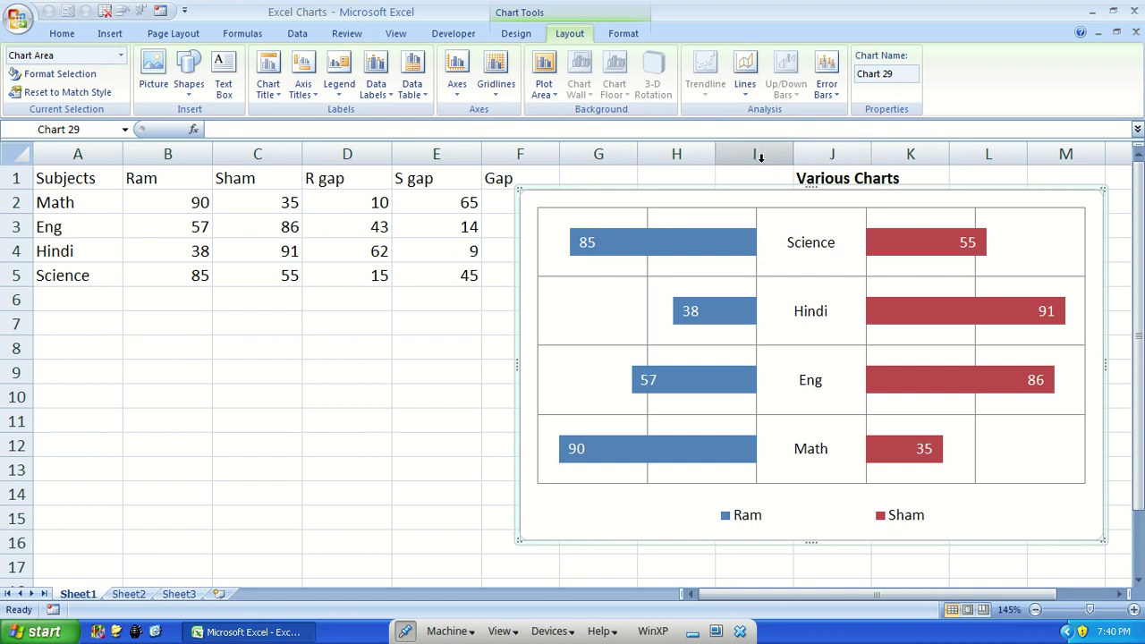
drag(336, 171, 511, 281)
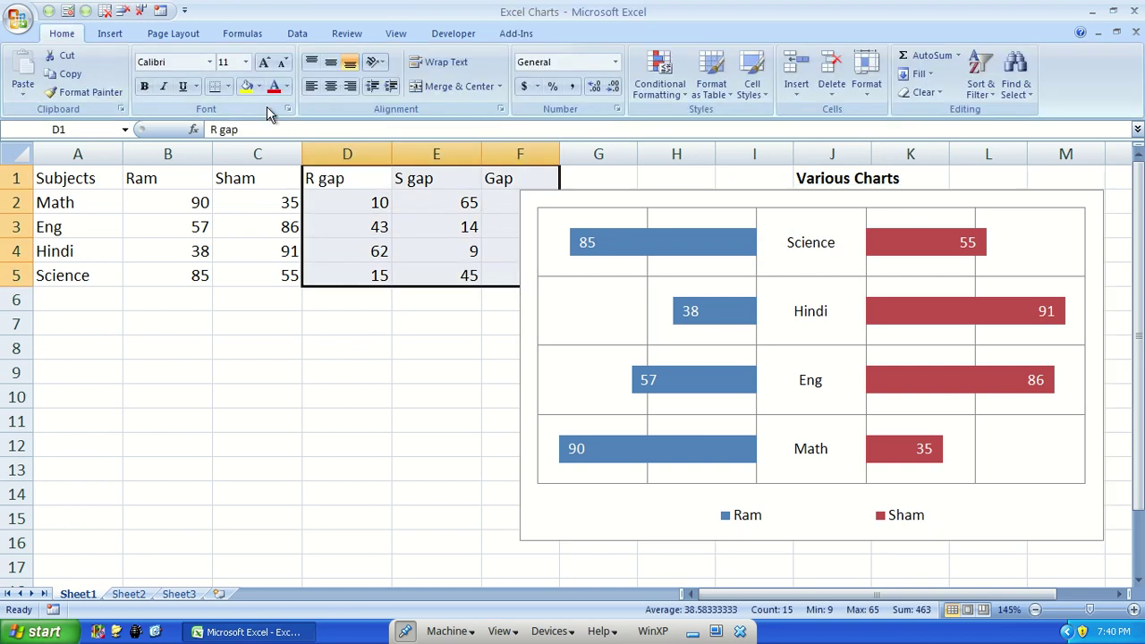
Hide the R gap, S gap and Gap helper columns with white font colour
click(286, 86)
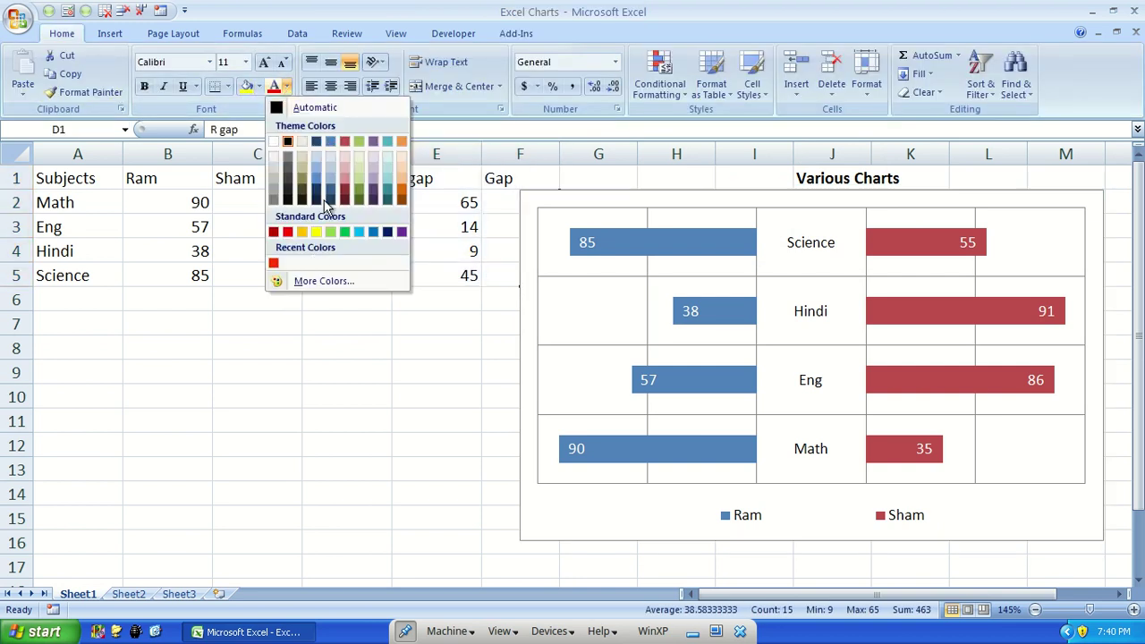
click(273, 141)
click(257, 154)
click(410, 374)
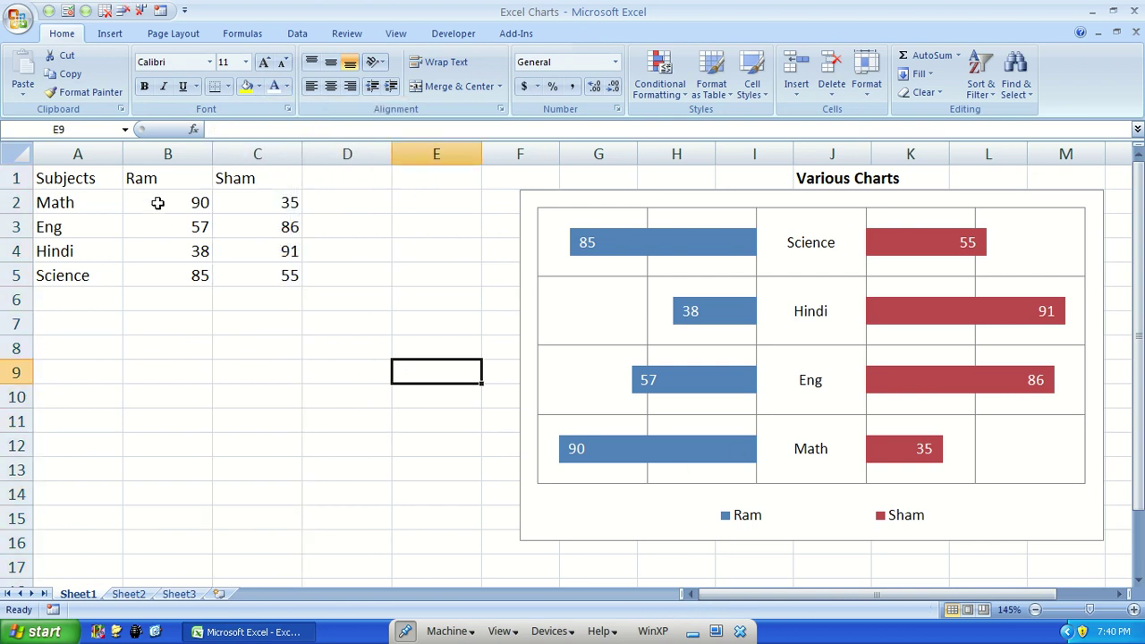
Change Ram's Math score in B2 to 81 and Hindi score in B4 to 86
click(205, 203)
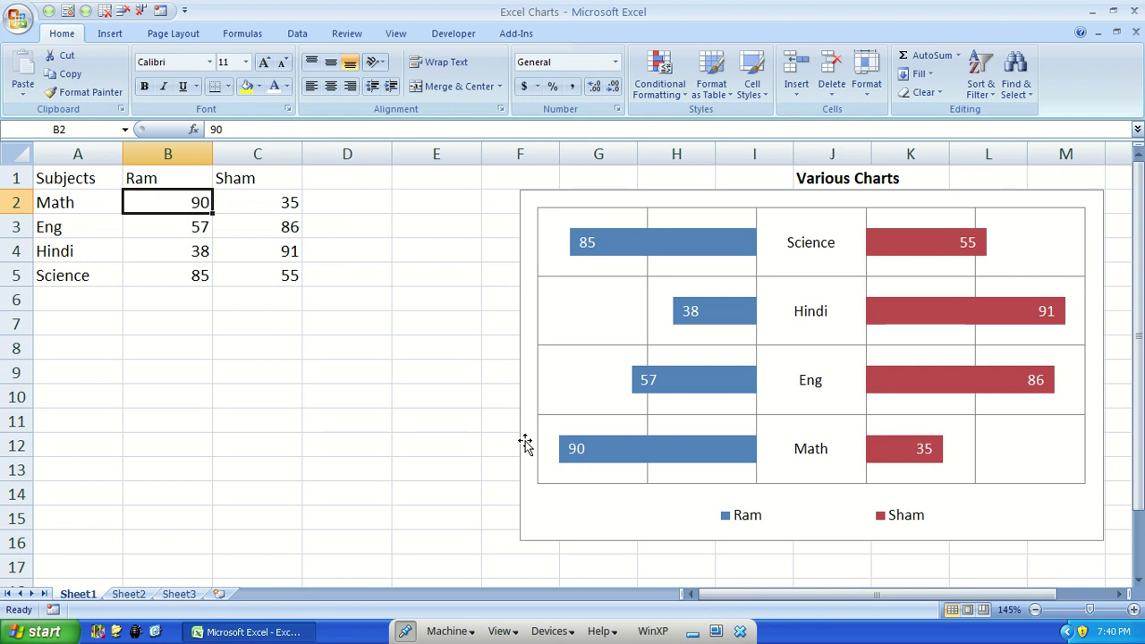
text(81)
key(Return)
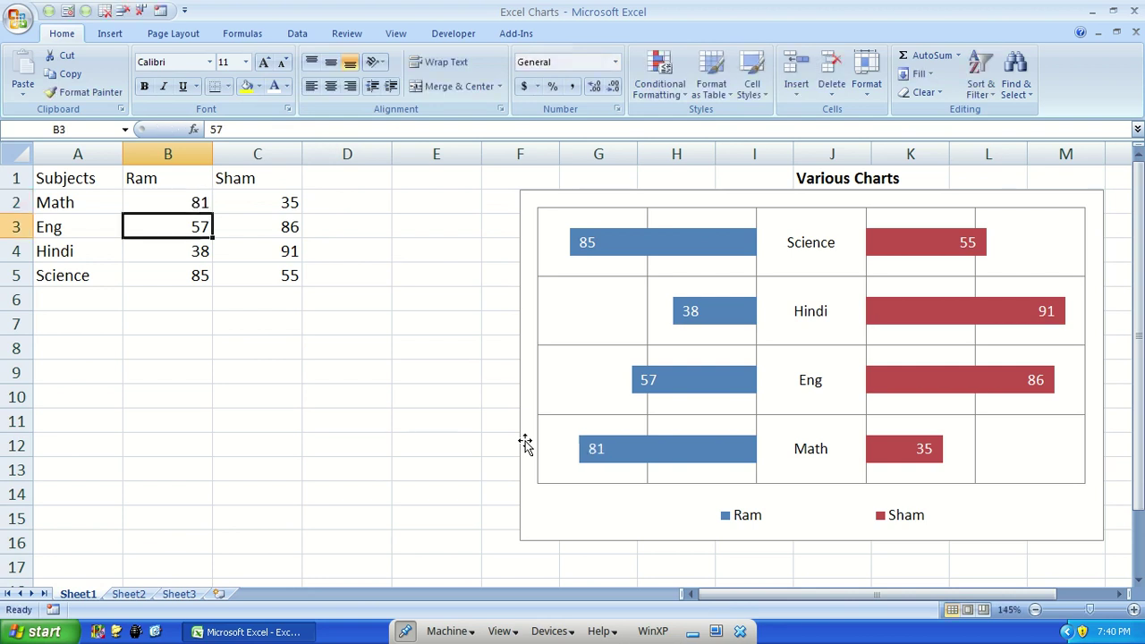
click(193, 255)
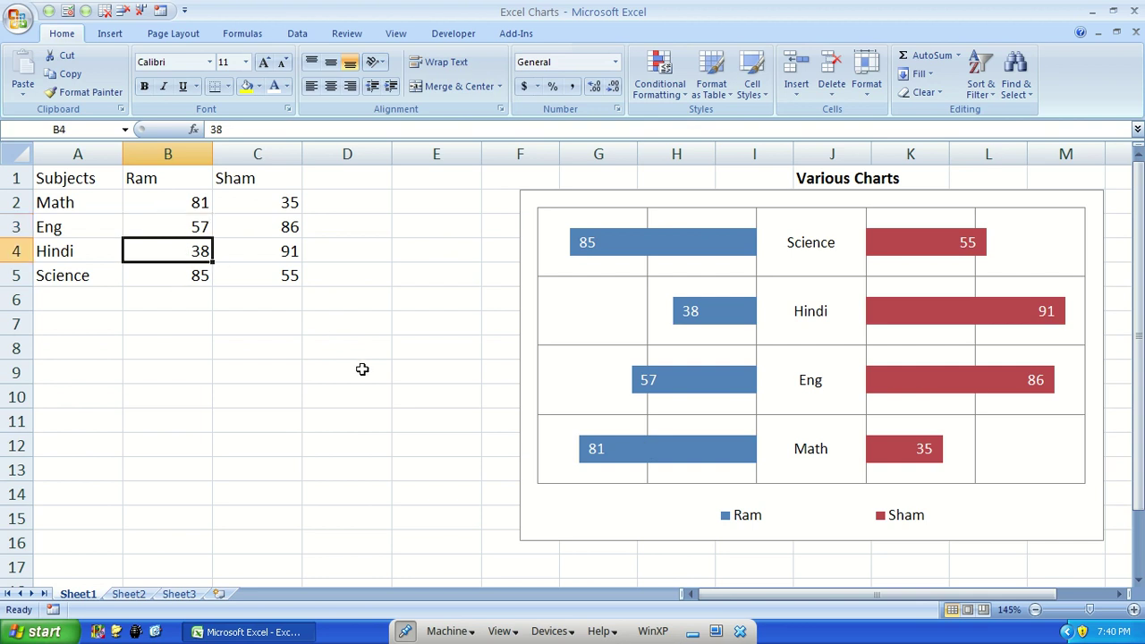
text(86)
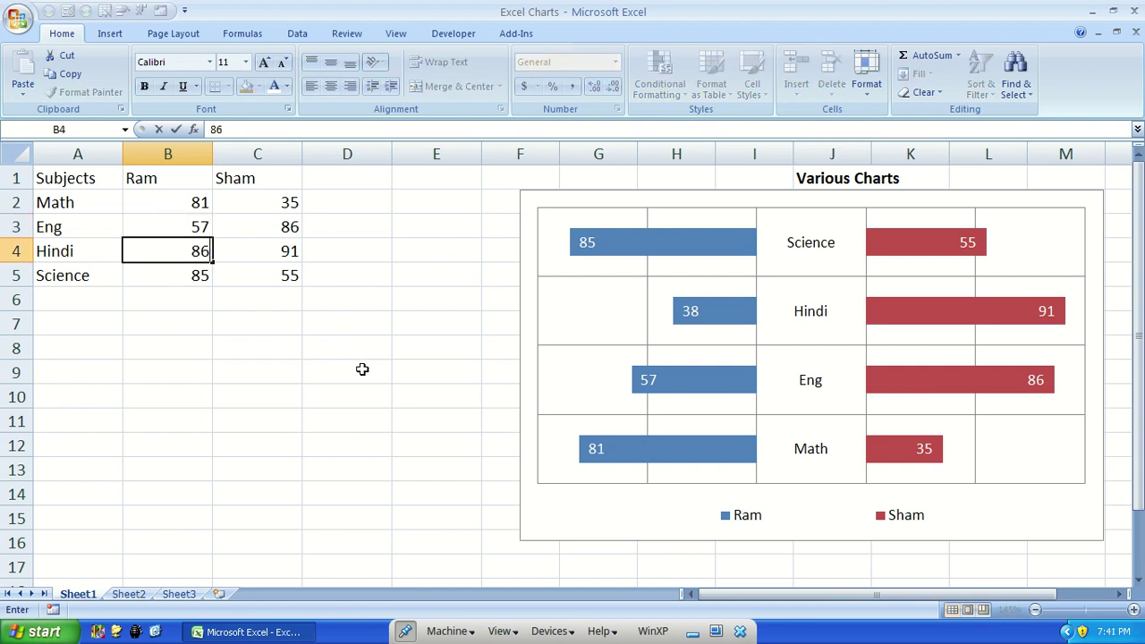
key(Return)
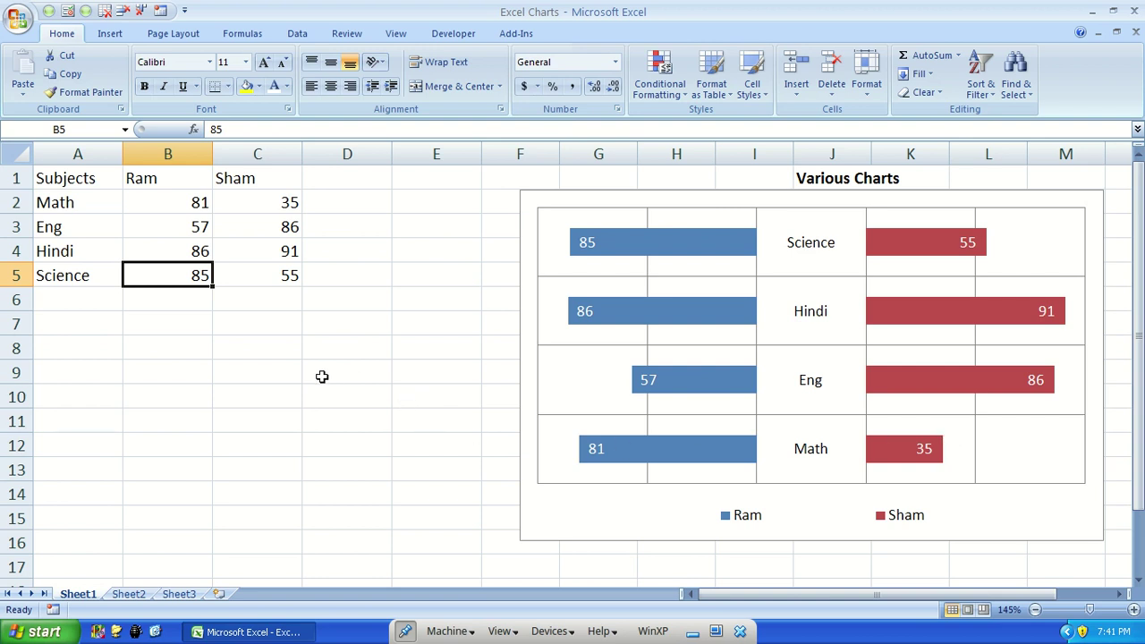
click(190, 320)
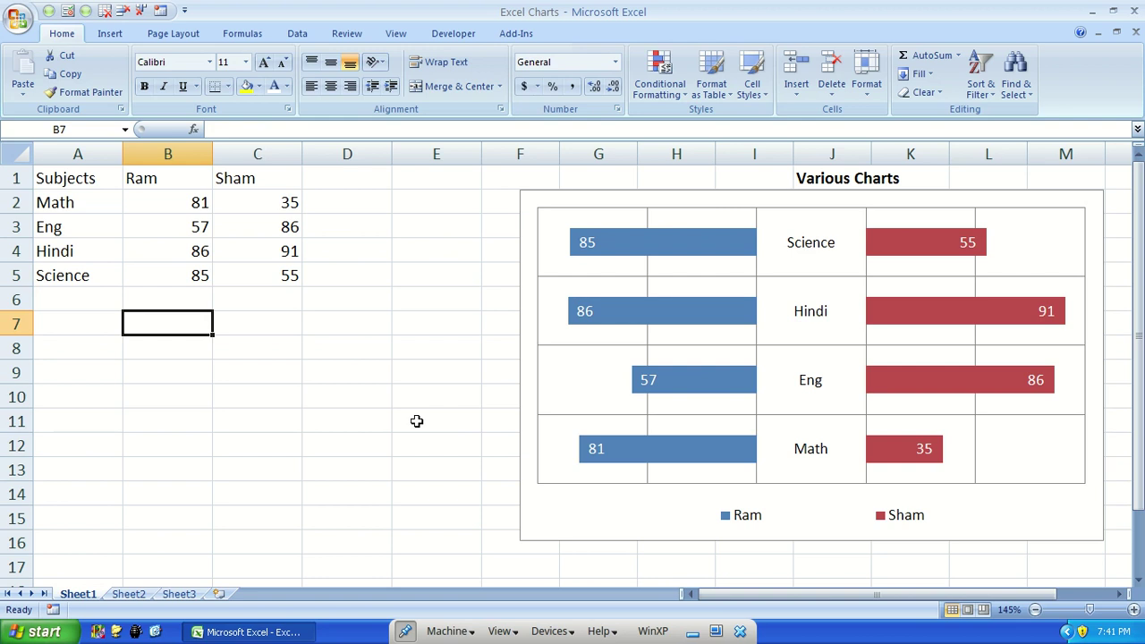
text(Doug H)
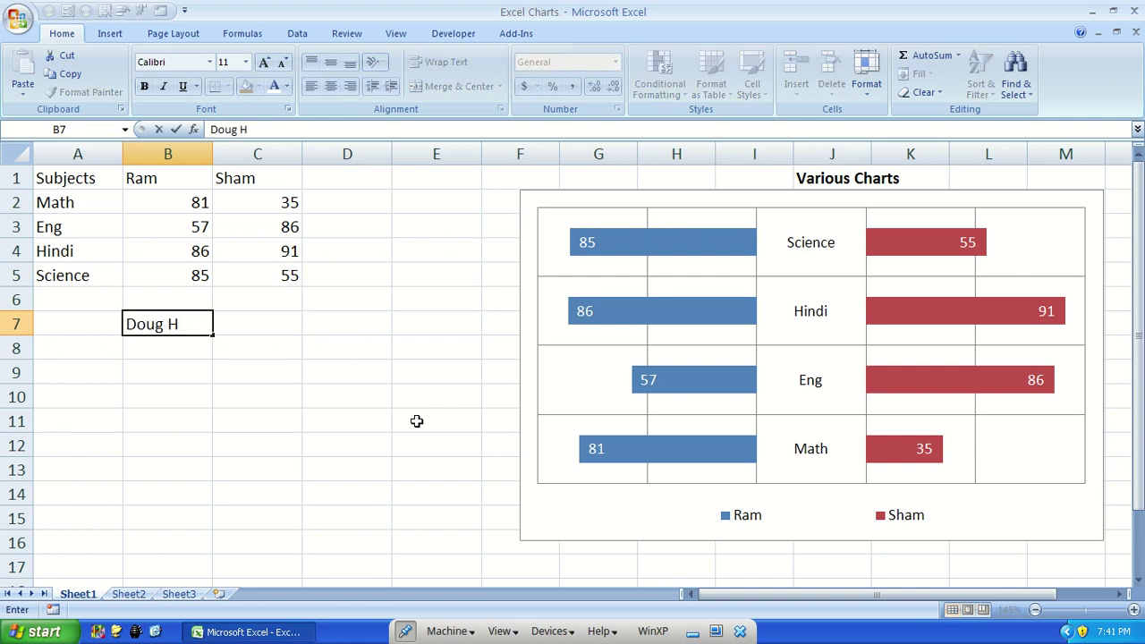
key(Return)
key(Up)
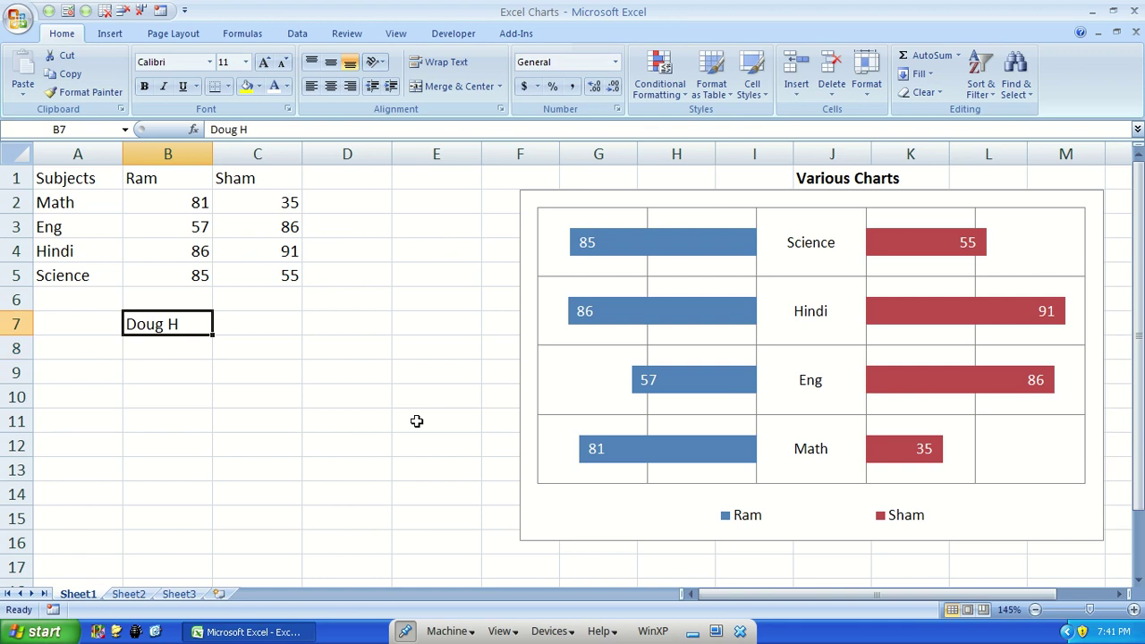
key(Delete)
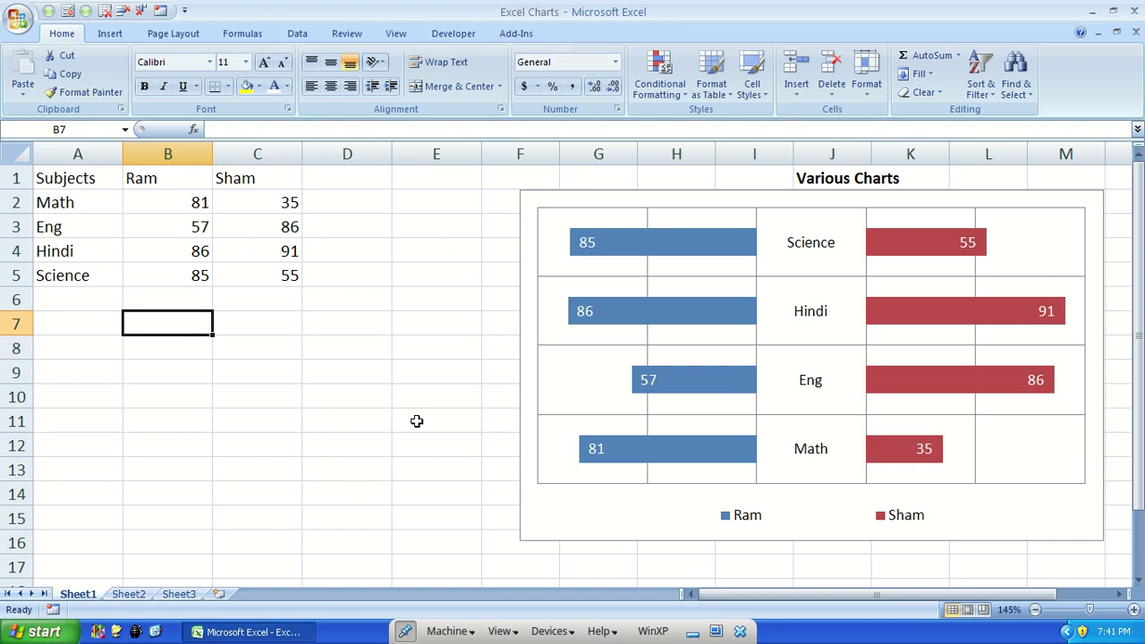